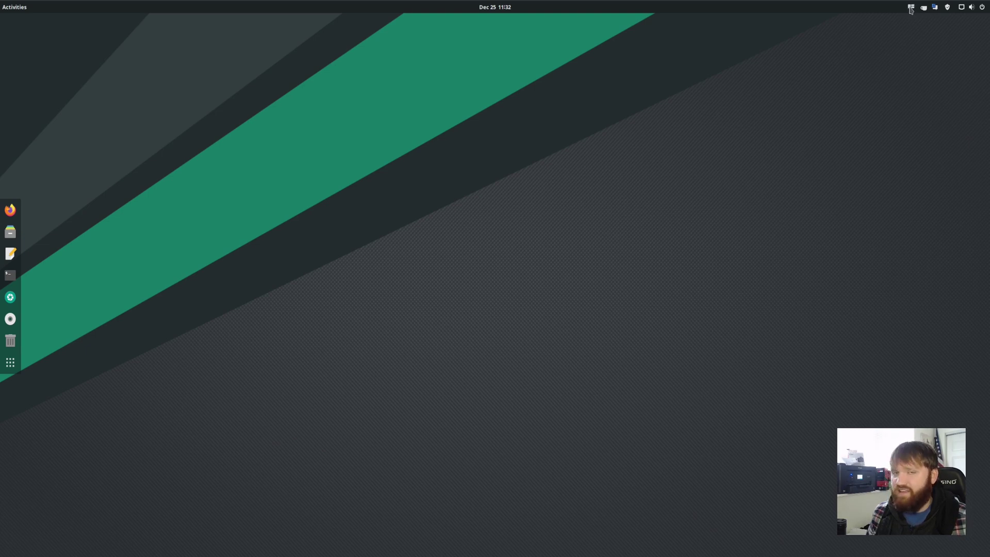
# Switch Pop Shell's Tile Windows off, glance at the Caffeine menu, and reopen the tiling menu
pyautogui.click(911, 8)
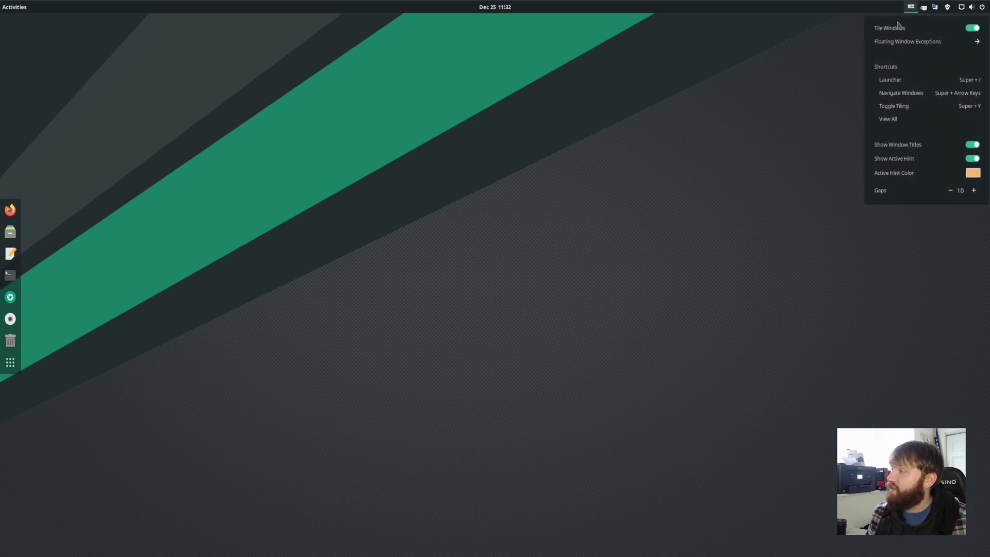
pyautogui.click(977, 30)
pyautogui.click(923, 8)
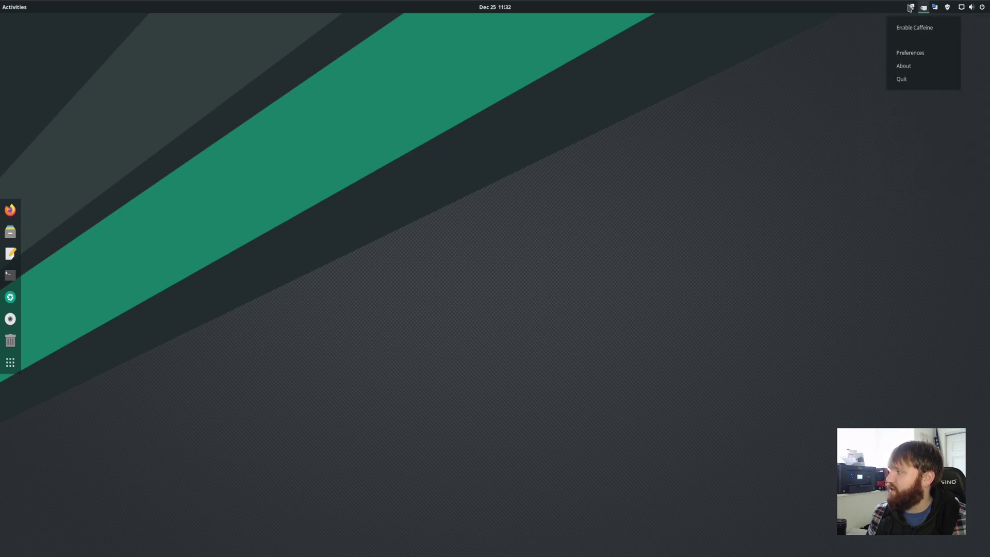
pyautogui.click(910, 9)
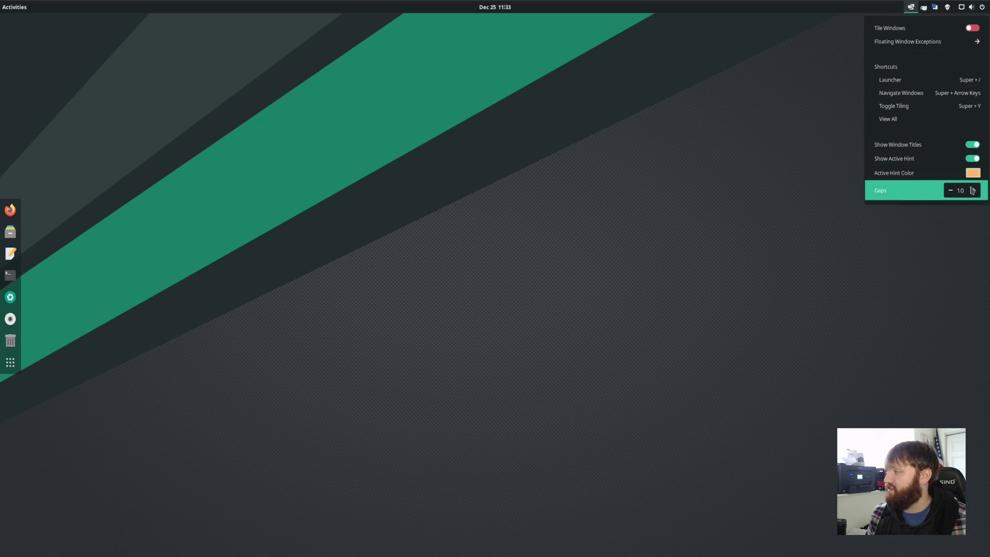
# Open Files on Home as a smaller floating window and switch off Show Active Hint
pyautogui.click(479, 153)
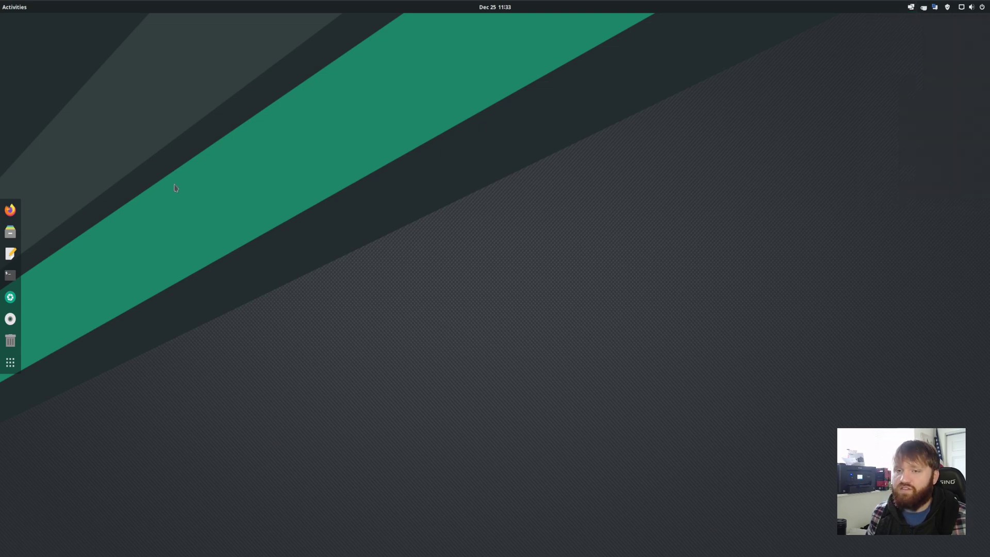
pyautogui.click(11, 233)
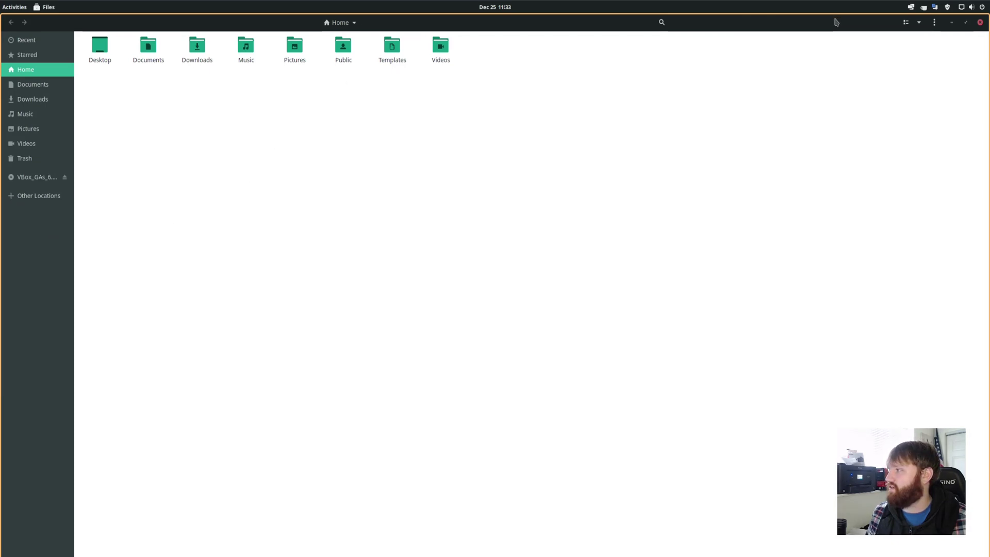
pyautogui.click(965, 22)
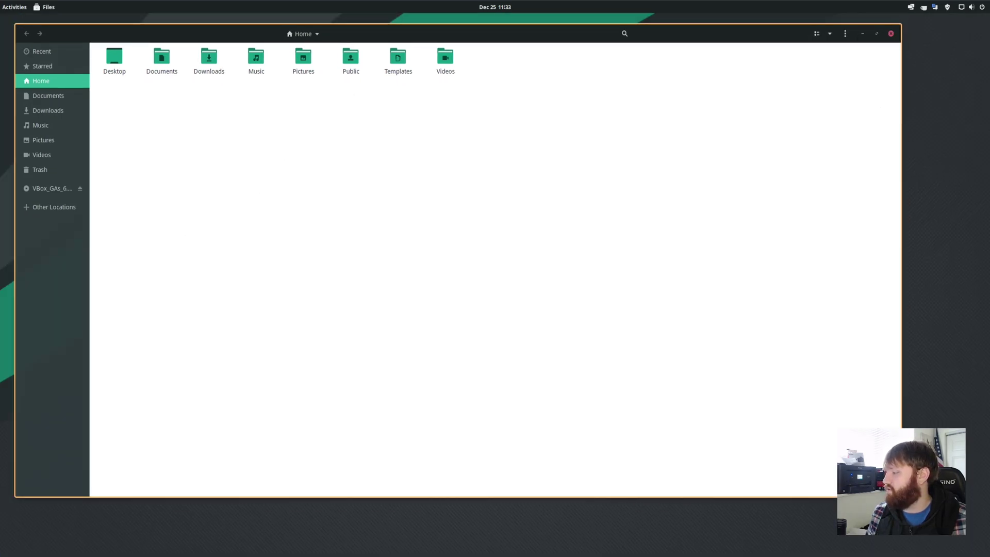
pyautogui.moveTo(901, 497); pyautogui.dragTo(451, 225)
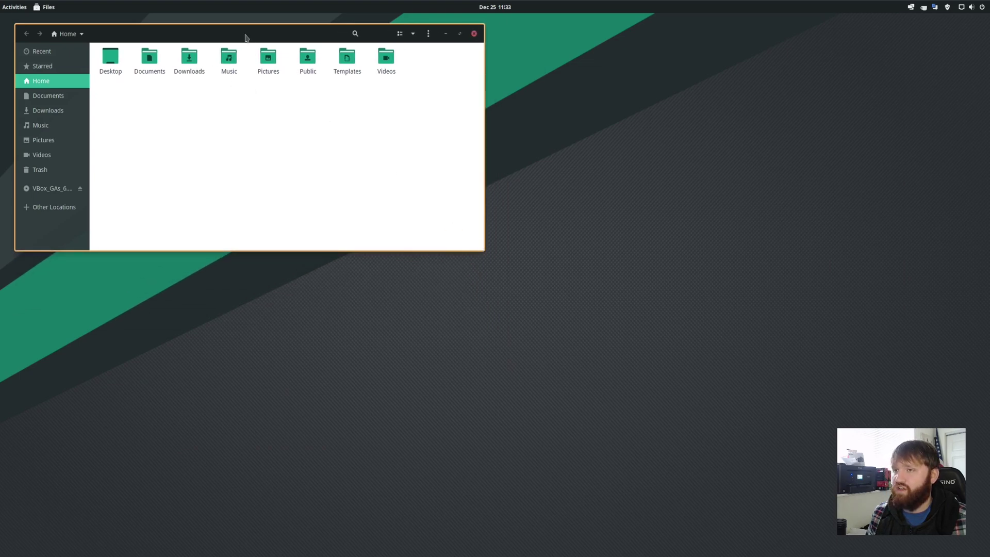
pyautogui.moveTo(247, 34); pyautogui.dragTo(362, 75)
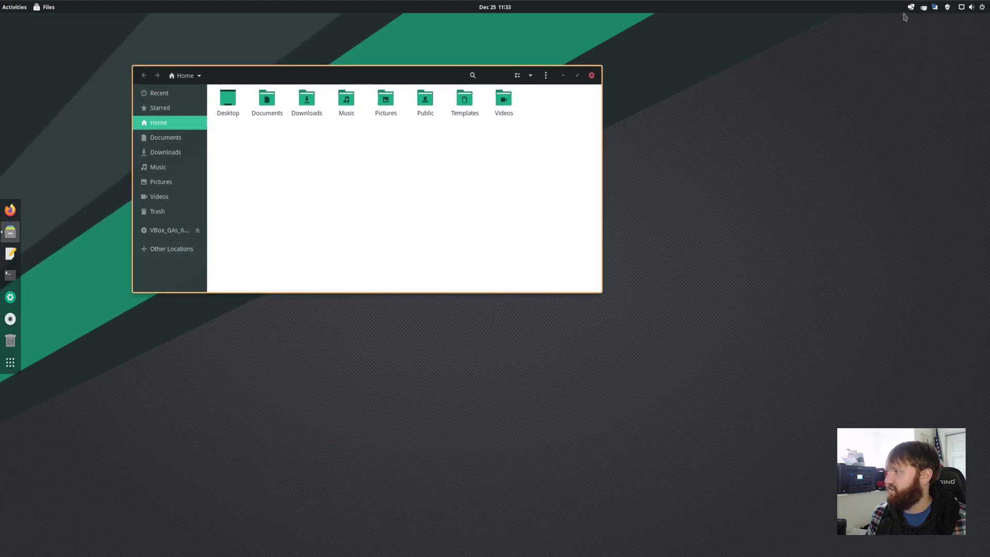
pyautogui.click(911, 7)
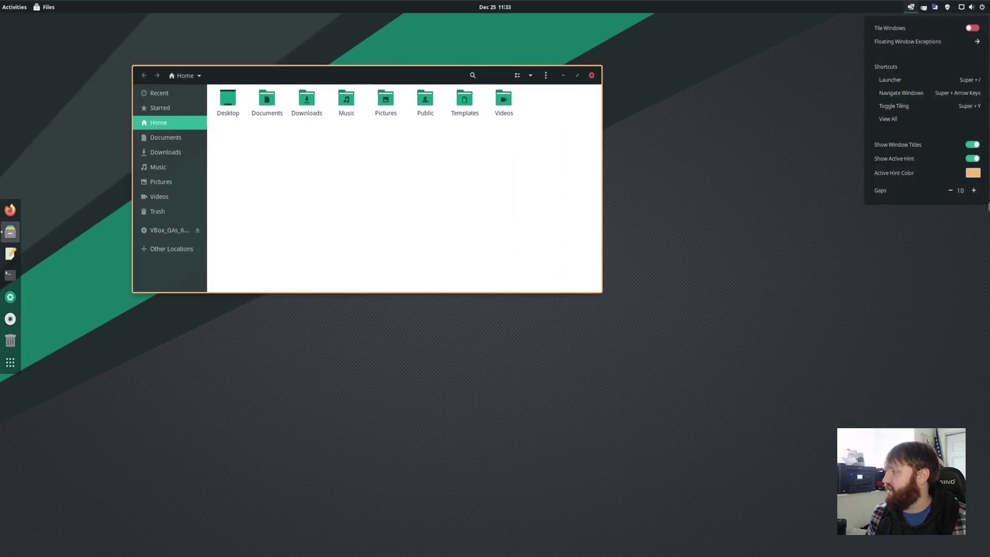
pyautogui.click(976, 160)
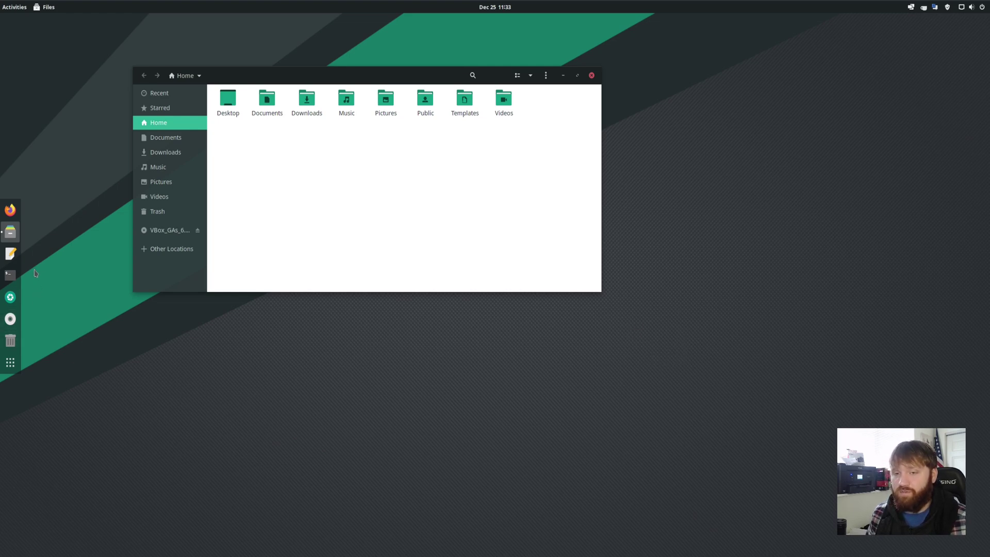
# Open Text Editor and Terminal, spread them out, and bring Files to the front
pyautogui.click(10, 253)
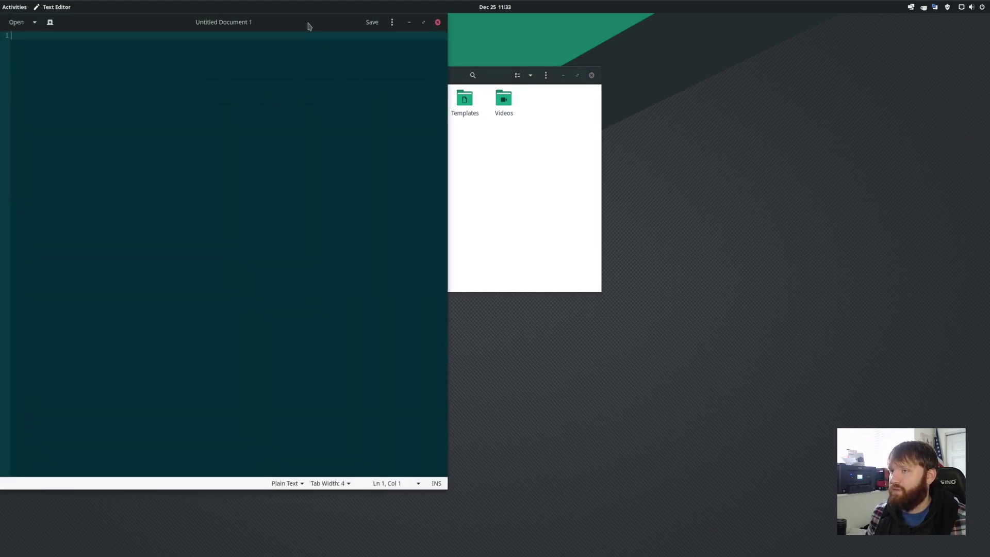
pyautogui.moveTo(308, 23); pyautogui.dragTo(668, 59)
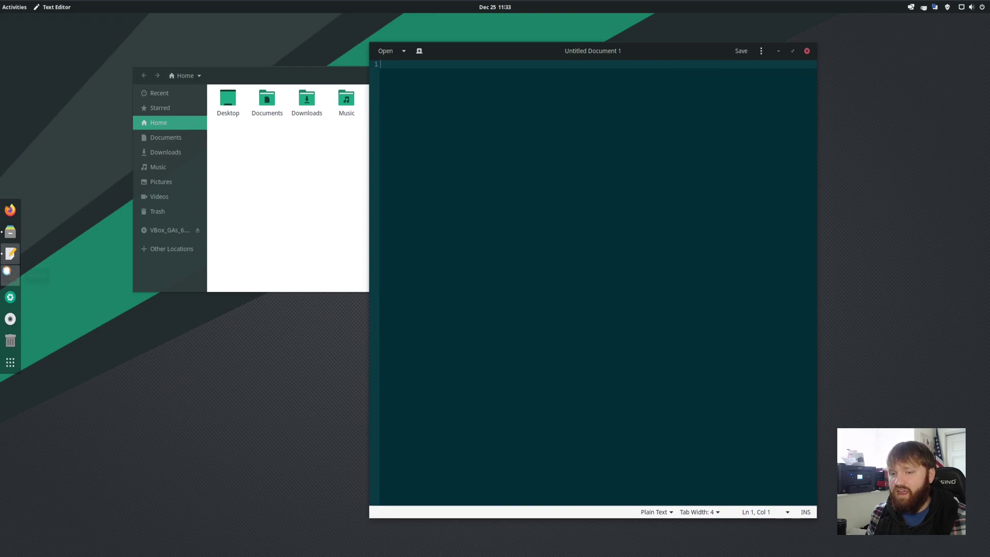
pyautogui.click(11, 274)
pyautogui.moveTo(157, 24); pyautogui.dragTo(314, 301)
pyautogui.click(203, 144)
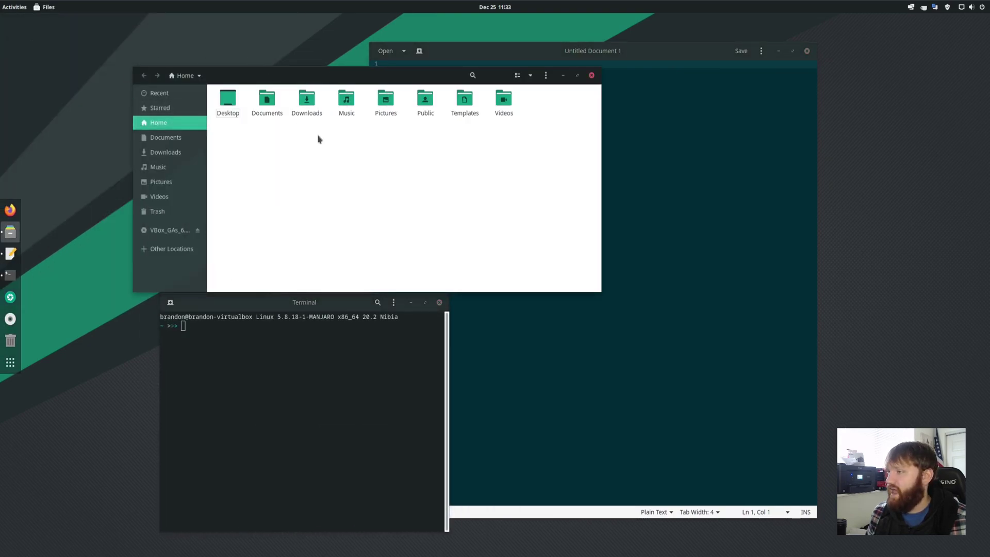
# Turn Pop Shell's Tile Windows on so the three windows auto-tile
pyautogui.click(910, 9)
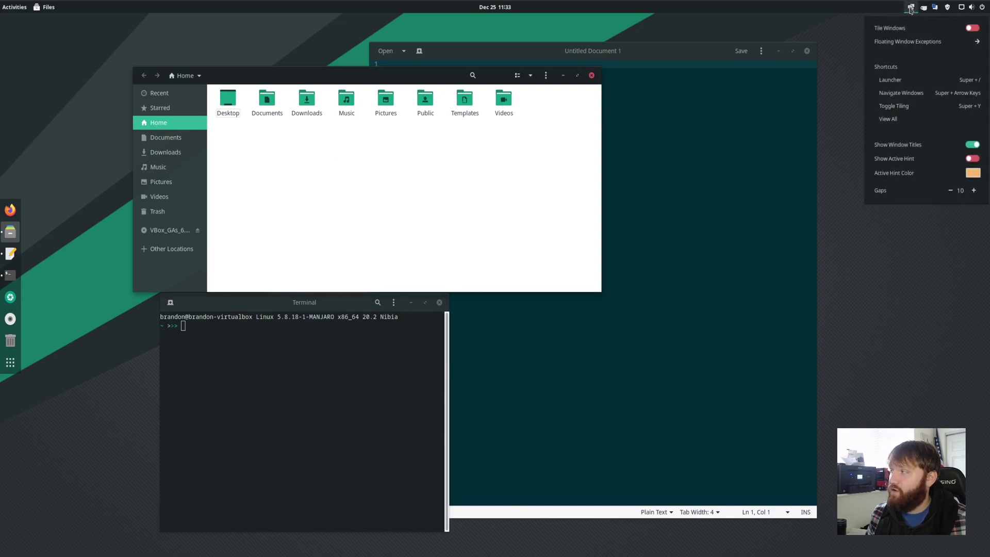
pyautogui.click(971, 29)
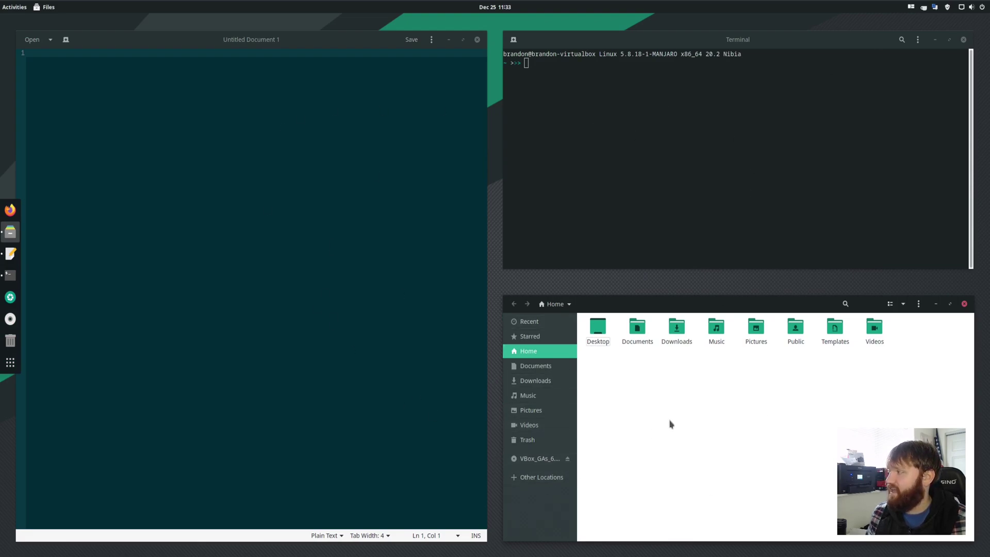
pyautogui.click(911, 7)
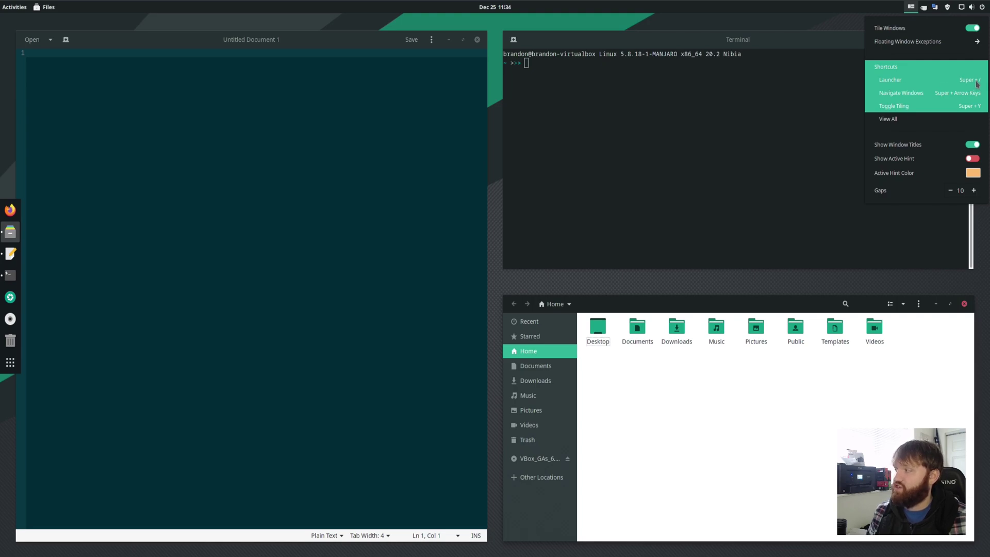
# Use the Super+/ launcher to browse open windows, focus the text editor, and type 'this'
pyautogui.click(488, 137)
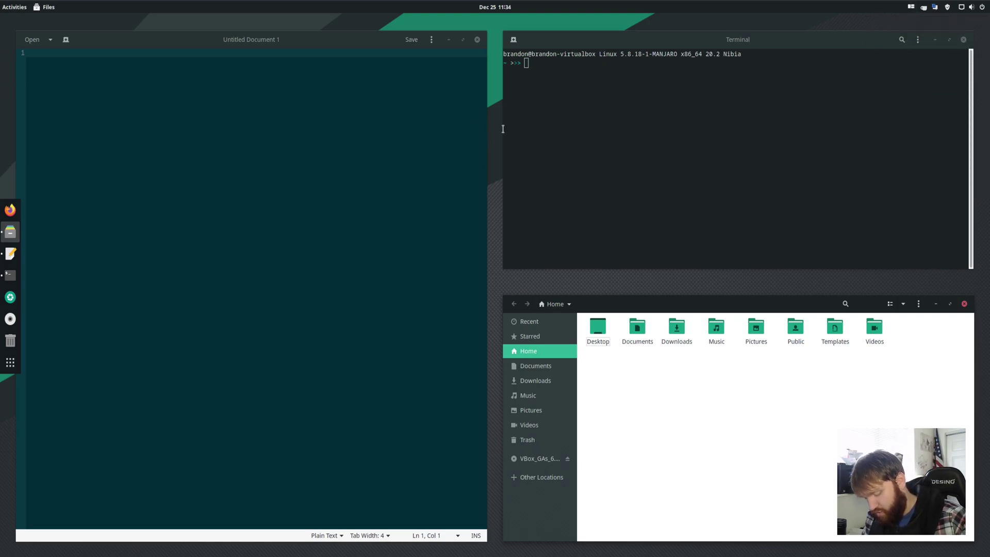
pyautogui.press('super+slash')
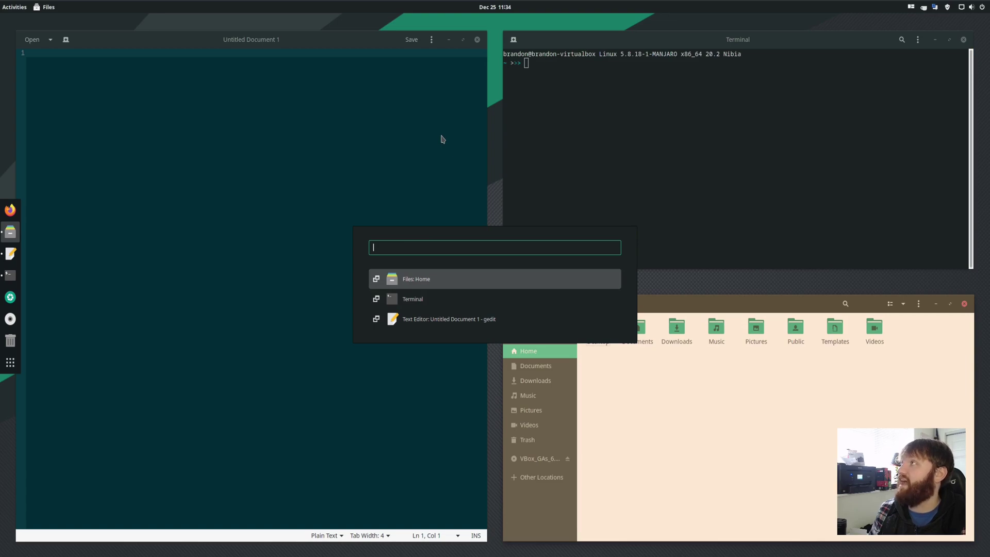
pyautogui.press('Down')
pyautogui.press('Down')
pyautogui.press('Up')
pyautogui.press('Up')
pyautogui.press('Down')
pyautogui.press('Up')
pyautogui.press('Down')
pyautogui.press('Down')
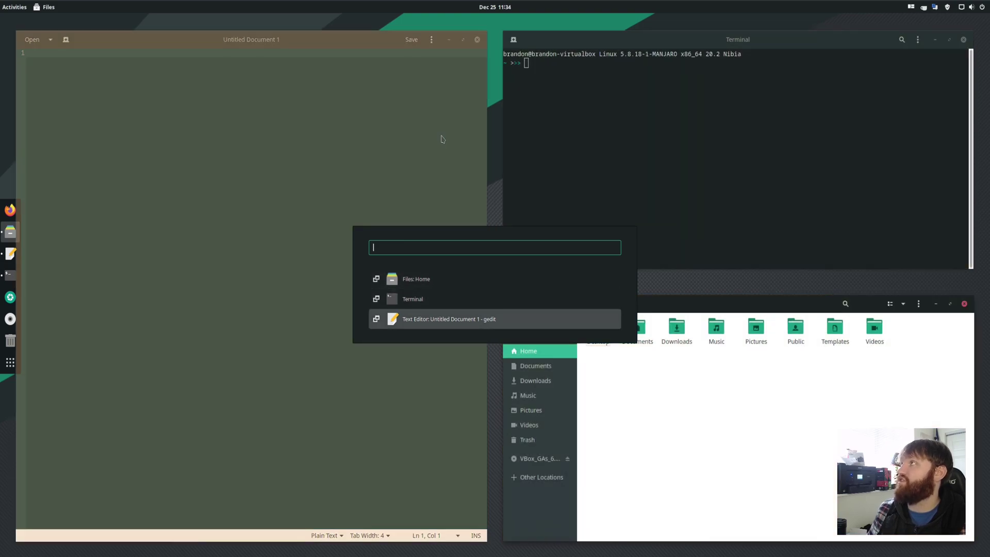
pyautogui.press('Return')
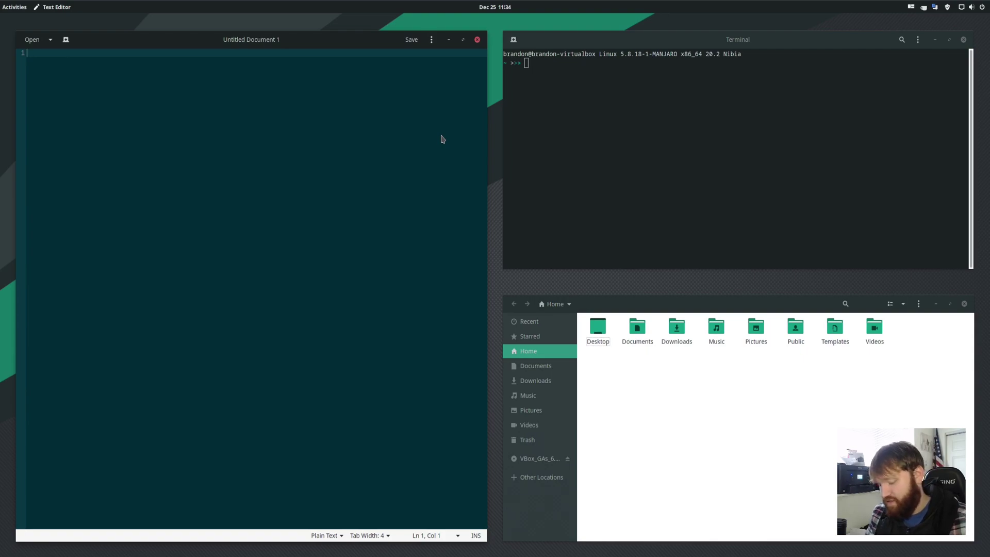
pyautogui.write('this')
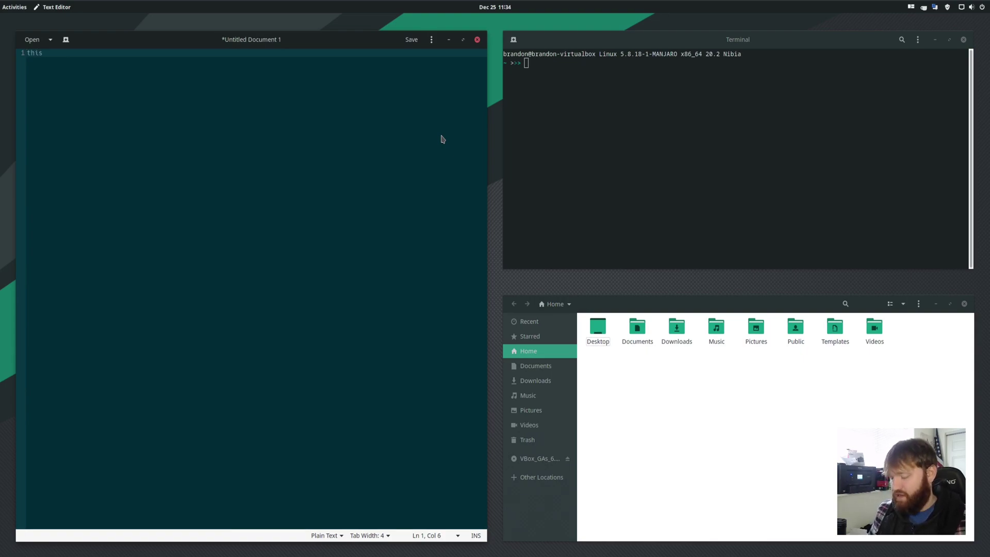
# Switch to the Terminal with Super+W and type 'neofe'
pyautogui.press('super+w')
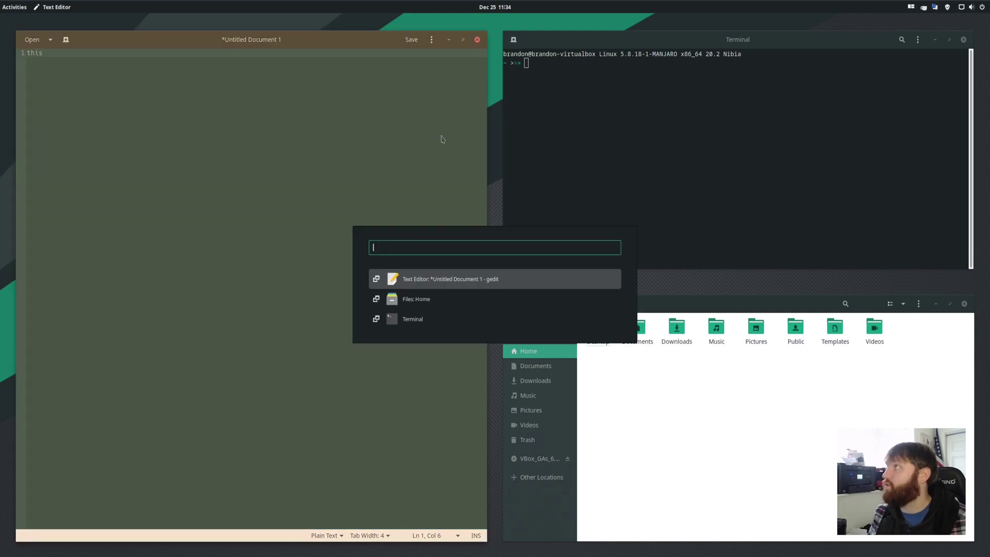
pyautogui.press('Down')
pyautogui.press('Down')
pyautogui.press('Return')
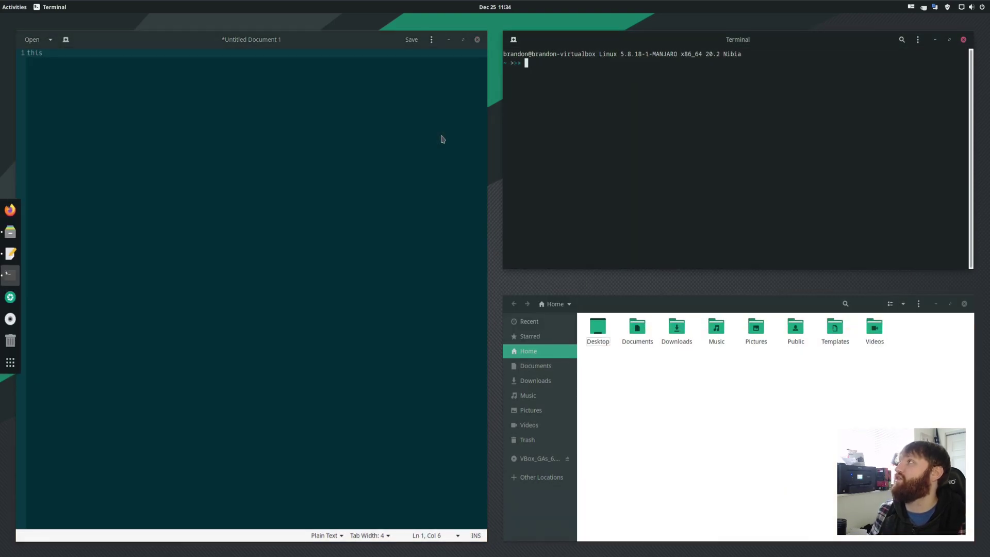
pyautogui.write('neofe')
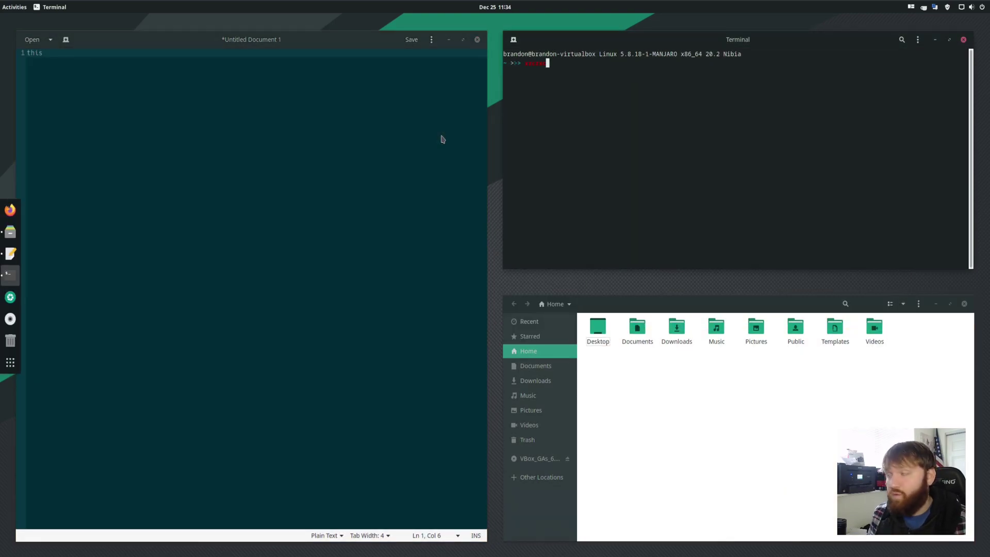
# Preview windows in the Super+W switcher, dismiss it, and open the tiling menu's Shortcuts list
pyautogui.press('super+w')
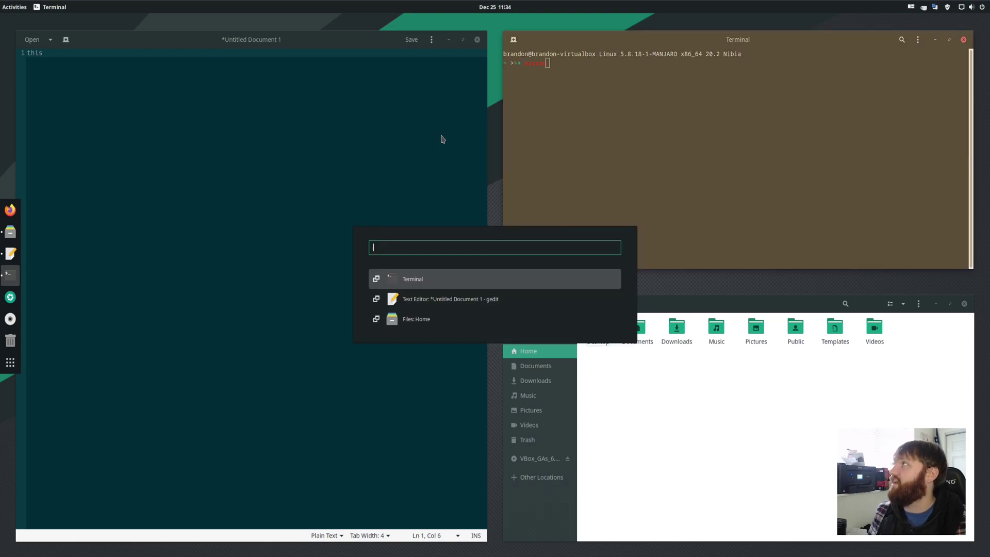
pyautogui.press('Down')
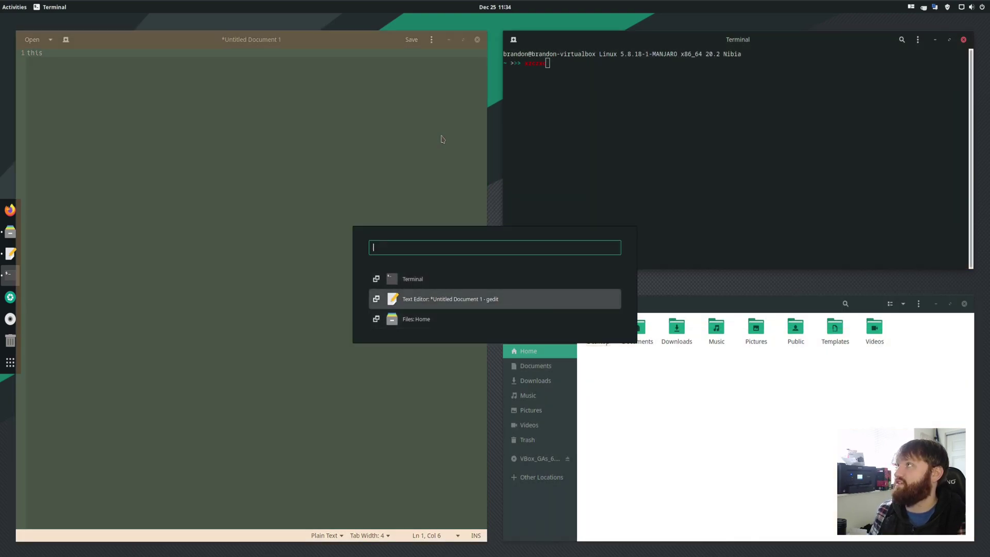
pyautogui.press('Up')
pyautogui.press('Escape')
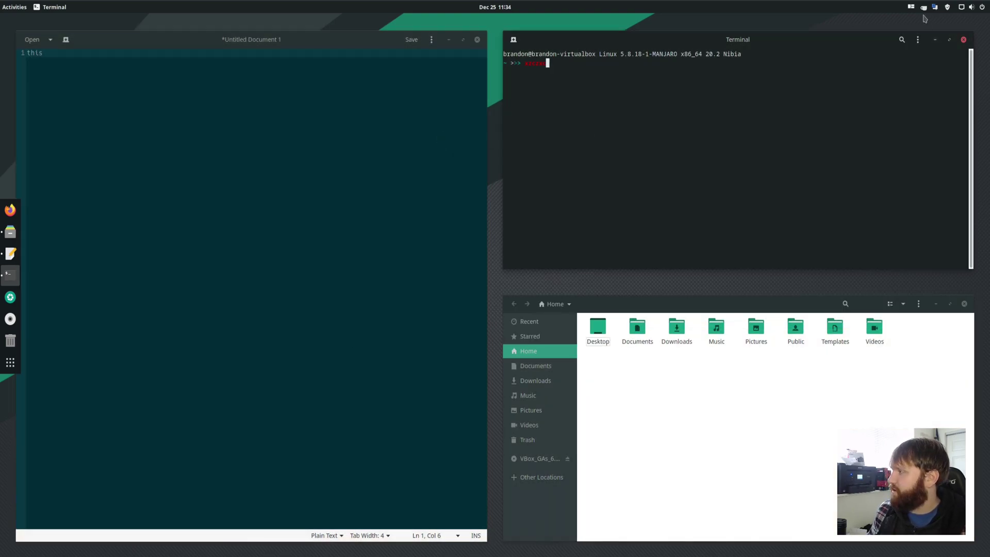
pyautogui.click(911, 7)
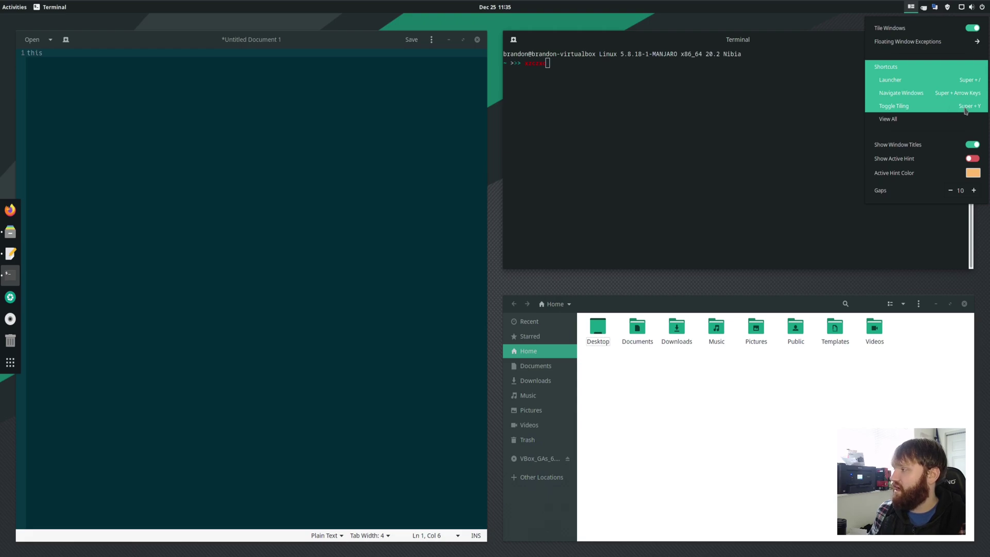
# Toggle tiling with Super+Y four times to end floating, then close the text editor with Ctrl+W
pyautogui.click(492, 105)
pyautogui.press('super+y')
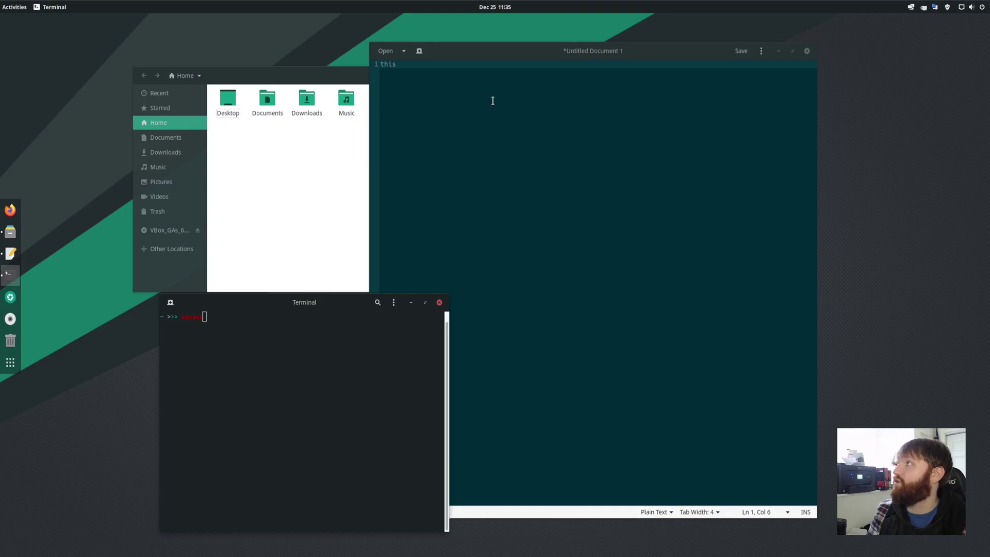
pyautogui.press('super+y')
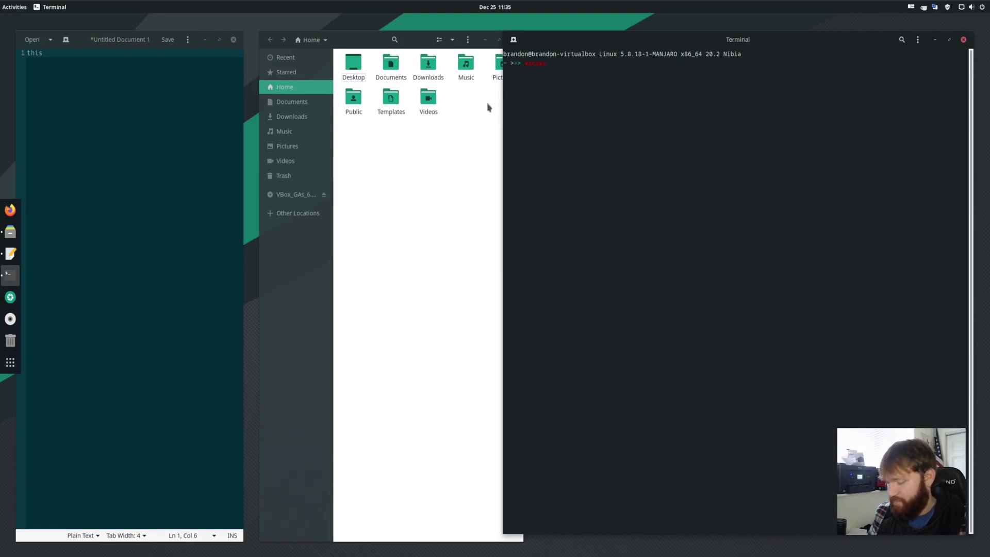
pyautogui.press('super+y')
pyautogui.press('super+y')
pyautogui.press('super+y')
pyautogui.press('super+y')
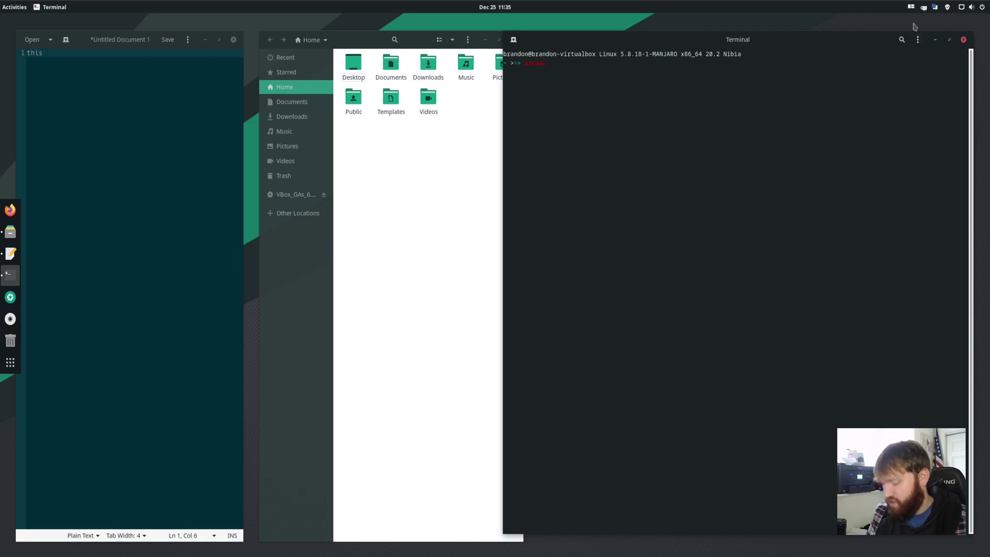
pyautogui.press('super+y')
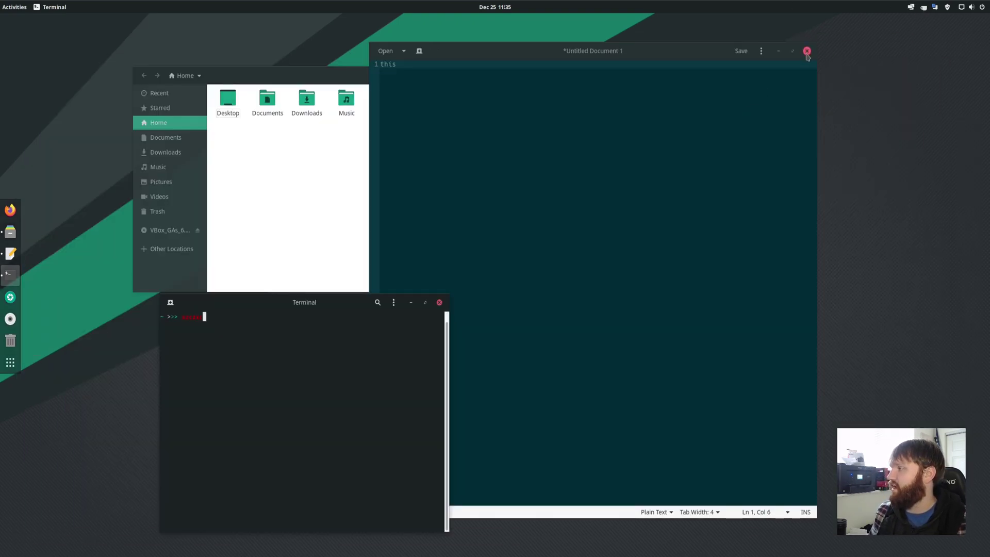
pyautogui.hotkey('ctrl', 'w')
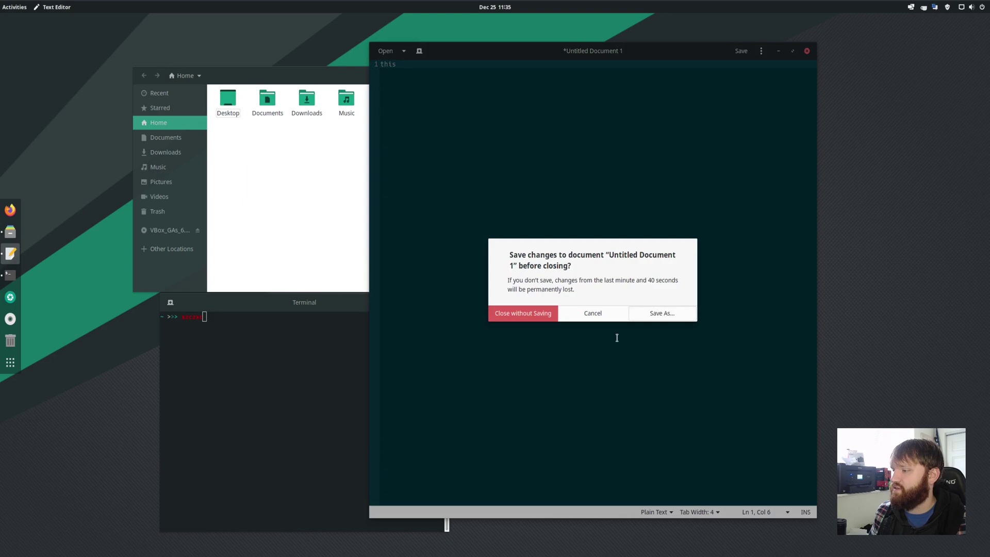
# Discard the editor, close Terminal, then open Pop Shell's Keyboard Shortcuts window and enlarge it top-left
pyautogui.click(519, 315)
pyautogui.click(440, 302)
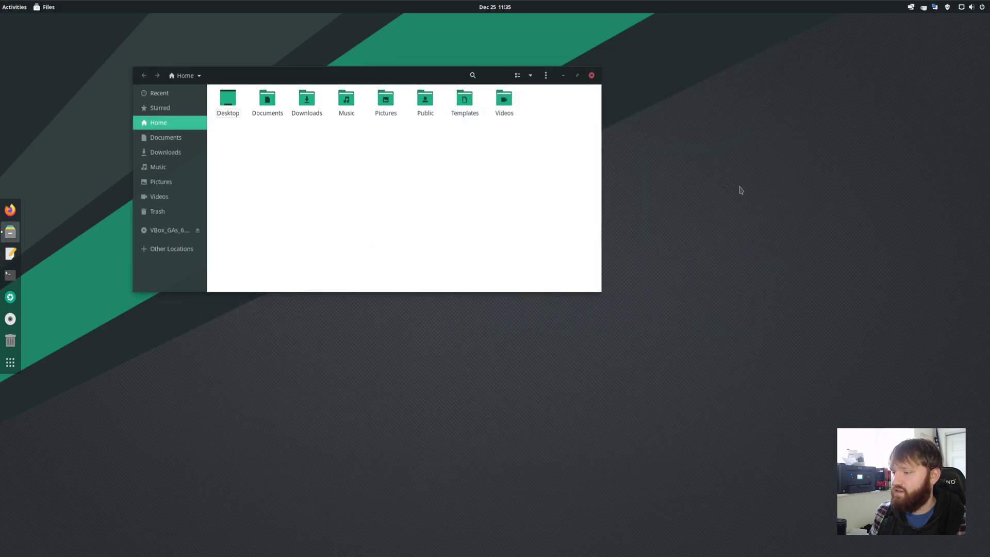
pyautogui.click(911, 7)
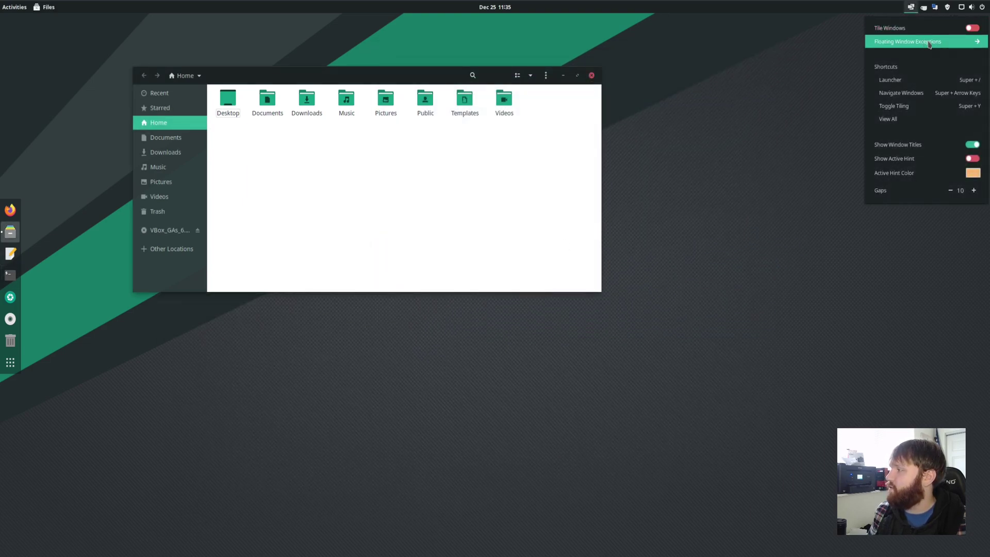
pyautogui.click(897, 120)
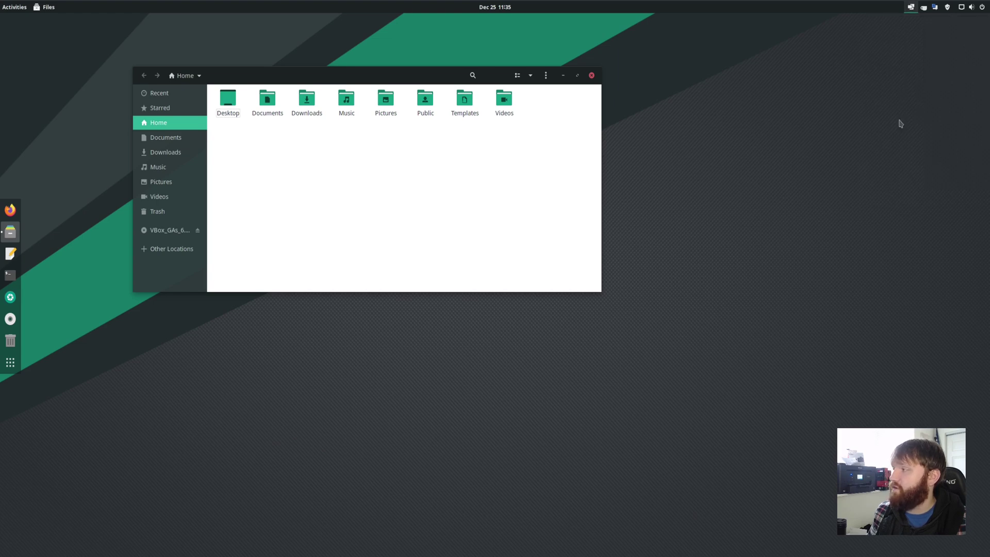
pyautogui.moveTo(258, 301); pyautogui.dragTo(177, 35)
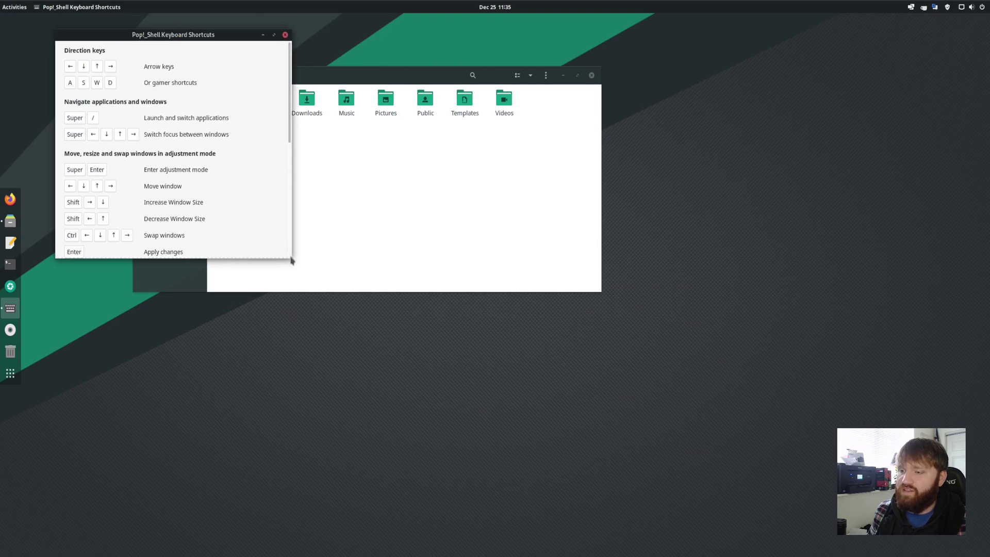
pyautogui.moveTo(289, 258); pyautogui.dragTo(600, 526)
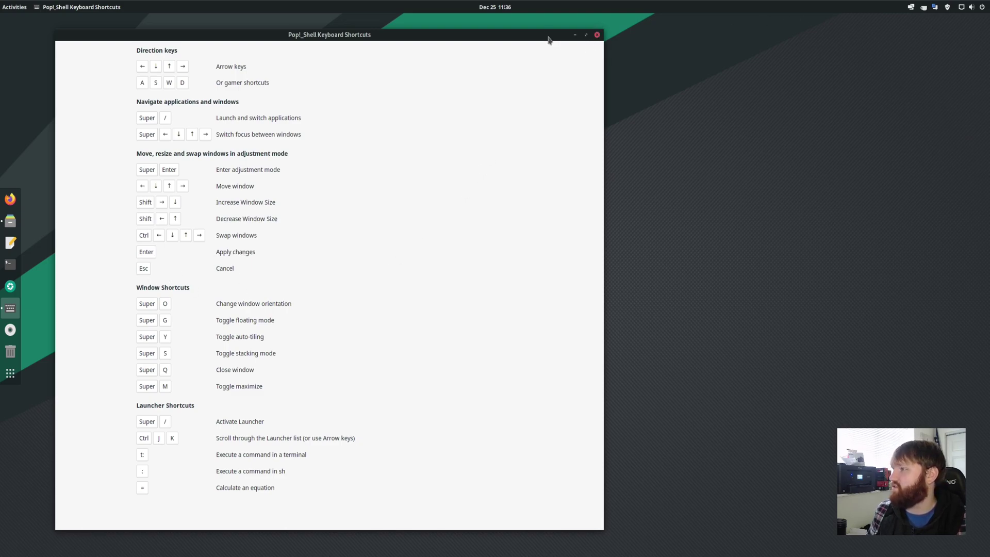
# Drag the shortcuts window aside, turn Tile Windows back on, and focus the Files window
pyautogui.moveTo(549, 41); pyautogui.dragTo(816, 49)
pyautogui.click(923, 8)
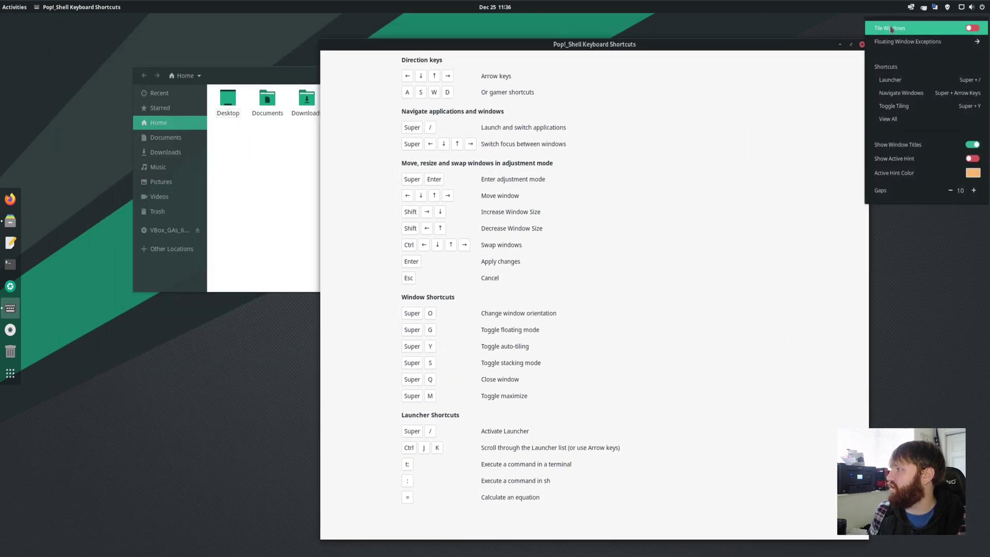
pyautogui.click(972, 81)
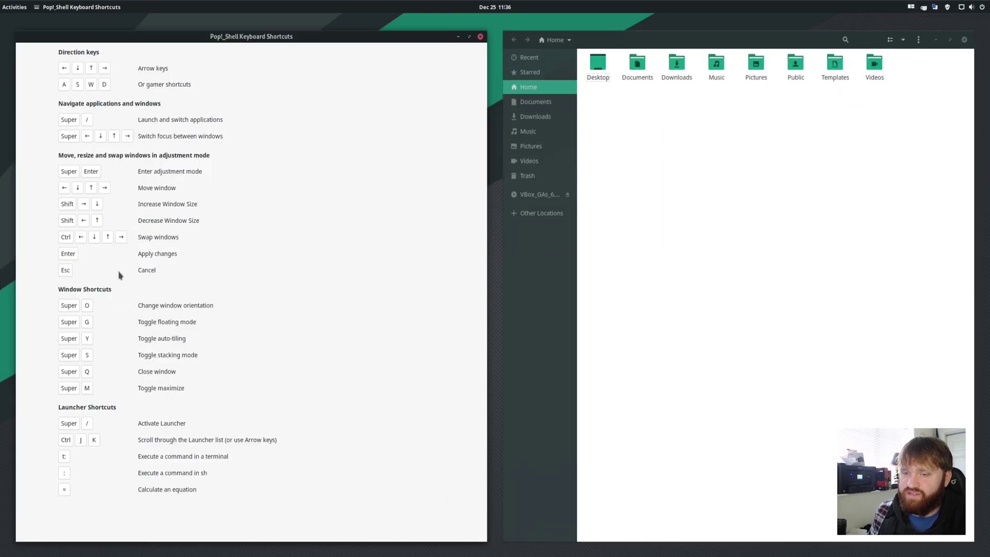
pyautogui.click(604, 46)
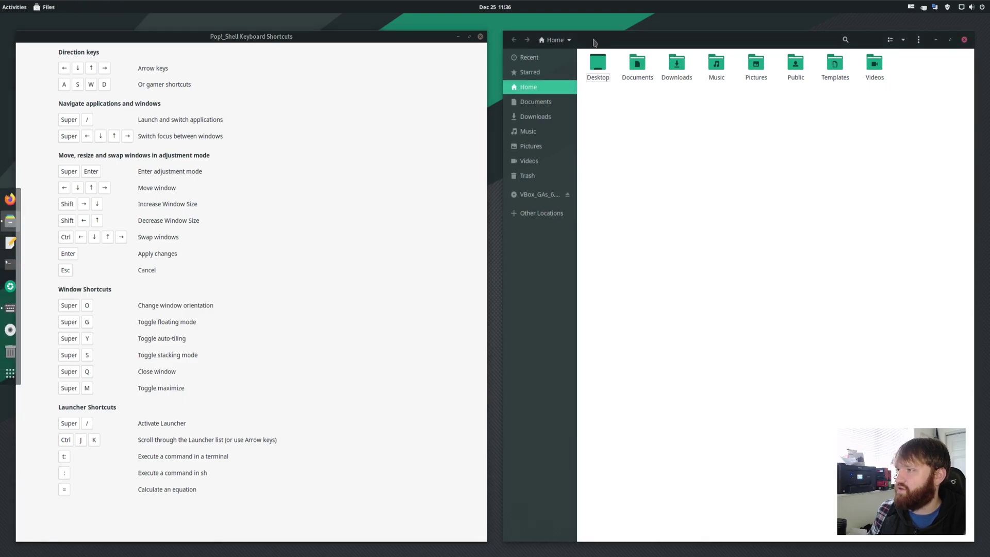
# Turn Show Active Hint on and eyedrop the wallpaper's green #157C67 as its colour
pyautogui.click(910, 7)
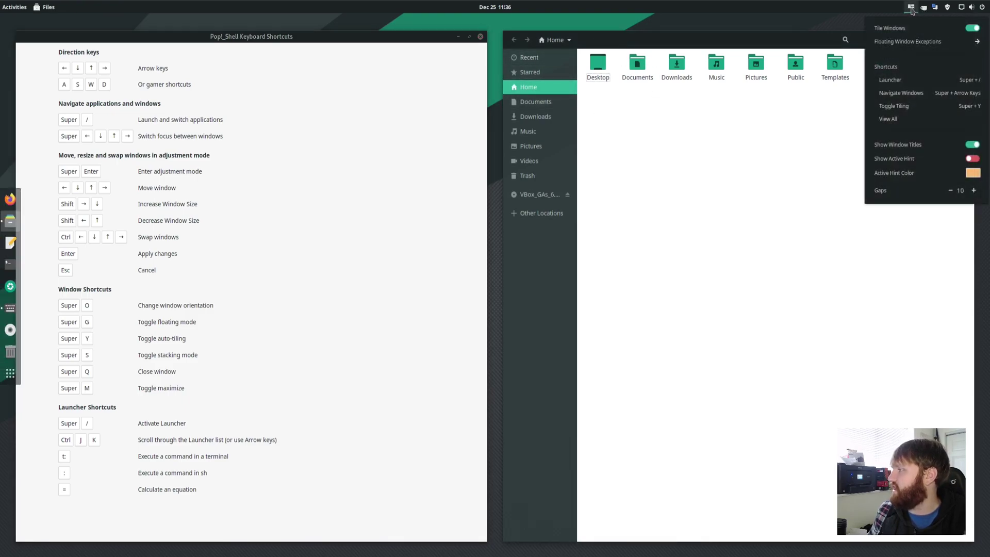
pyautogui.click(971, 160)
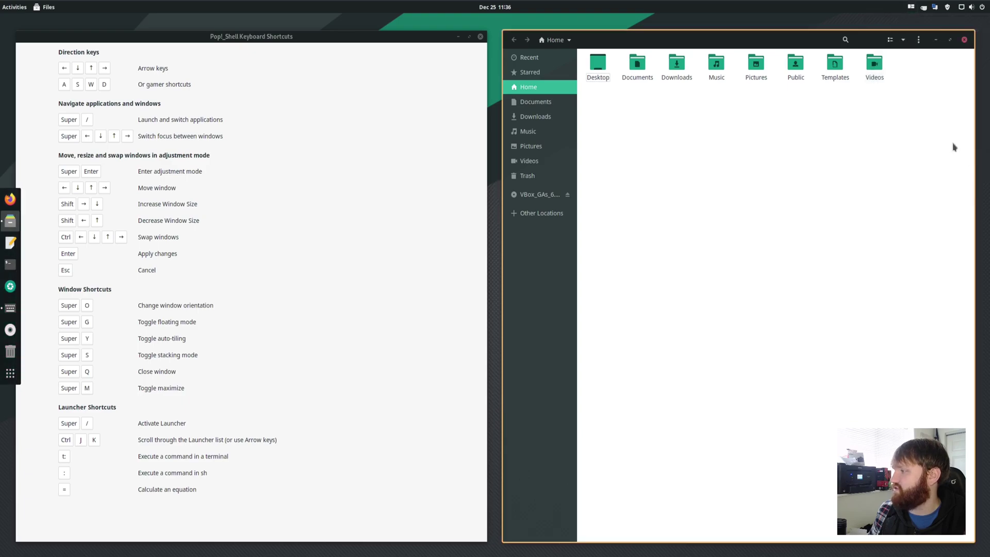
pyautogui.click(911, 7)
pyautogui.click(972, 173)
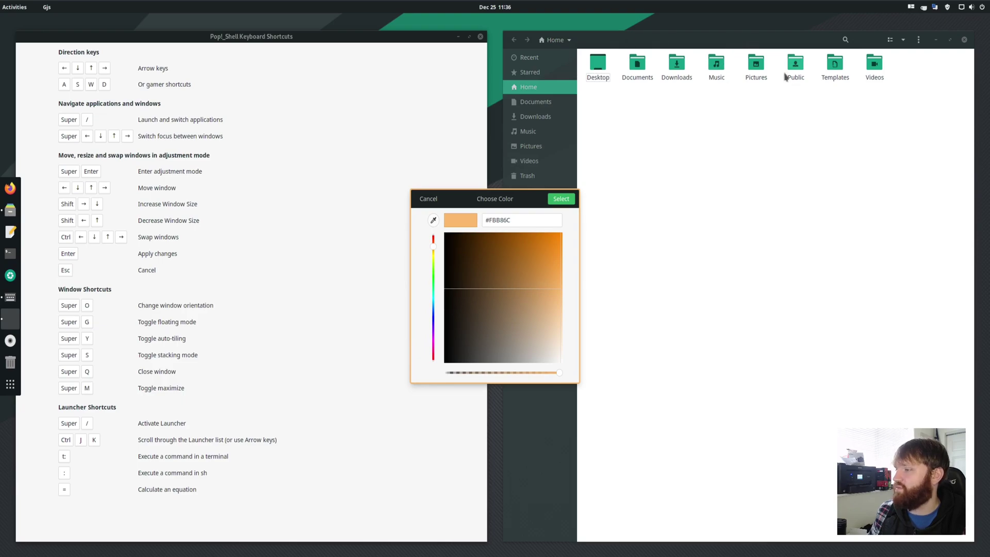
pyautogui.click(433, 221)
pyautogui.click(498, 25)
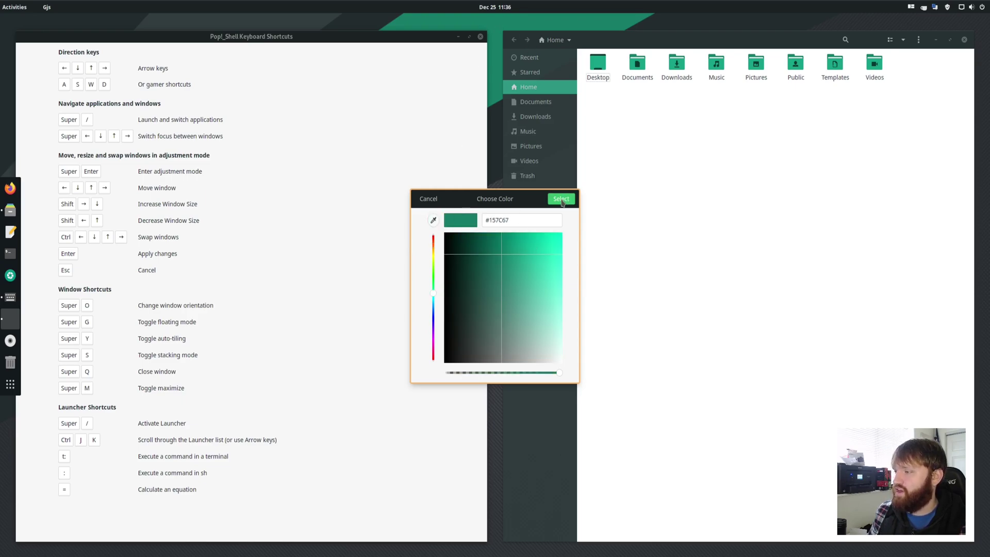
pyautogui.click(560, 199)
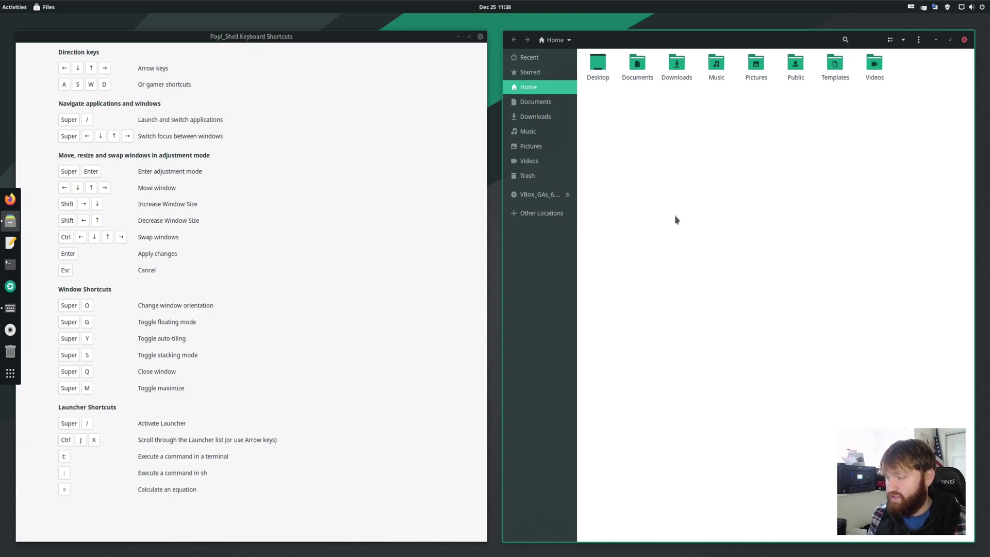
# In Super+Enter adjustment mode, resize tiles with Shift+arrows, then swap shortcuts and Files with Ctrl+Right
pyautogui.press('super+Return')
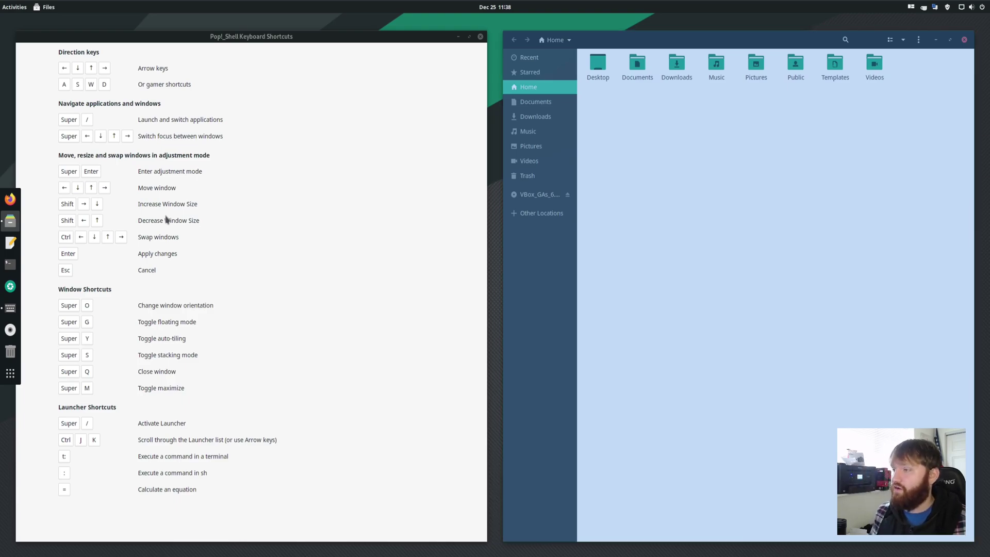
pyautogui.hotkey('shift', 'Left')
pyautogui.hotkey('shift', 'Left')
pyautogui.hotkey('shift', 'Left')
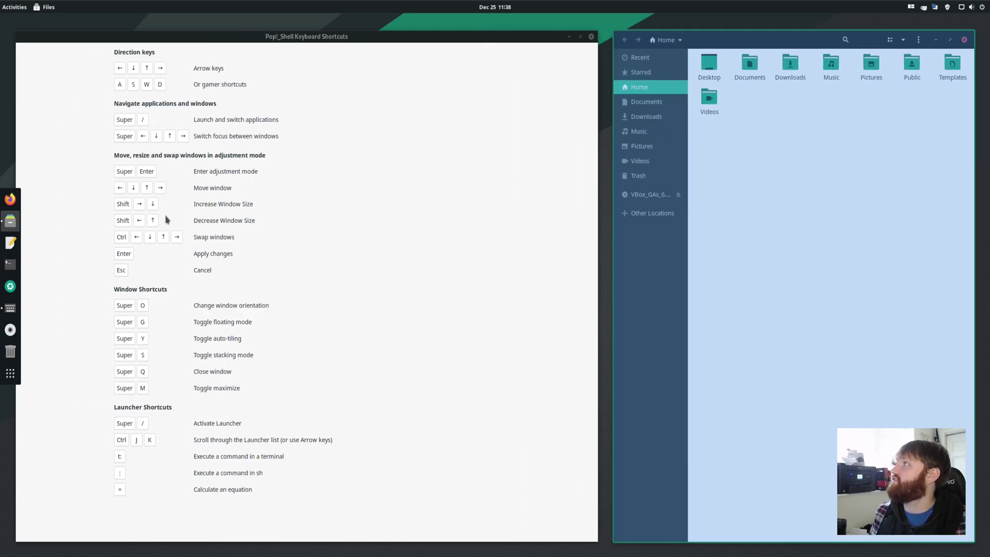
pyautogui.hotkey('shift', 'Right')
pyautogui.hotkey('shift', 'Right')
pyautogui.hotkey('shift', 'Right')
pyautogui.hotkey('shift', 'Right')
pyautogui.hotkey('shift', 'Right')
pyautogui.hotkey('shift', 'Right')
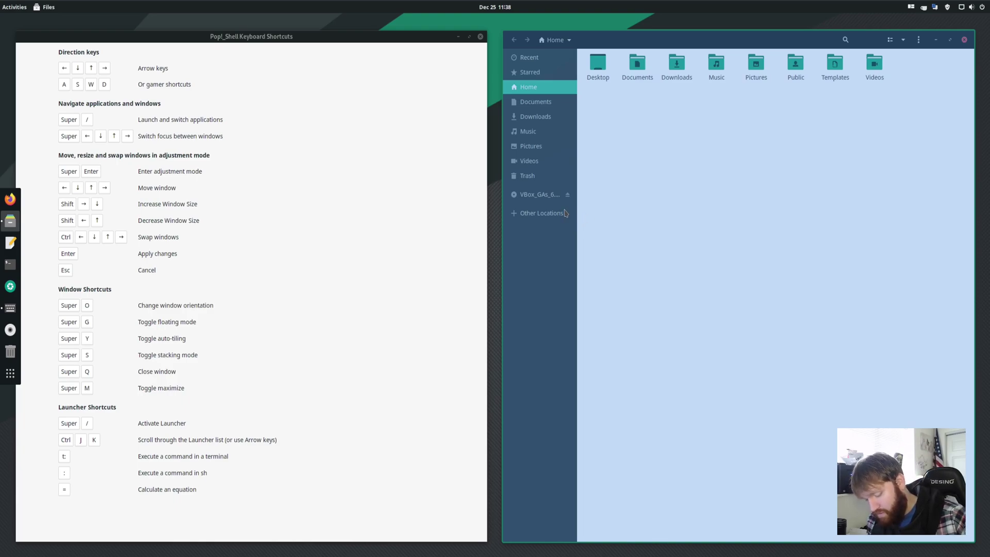
pyautogui.press('Left')
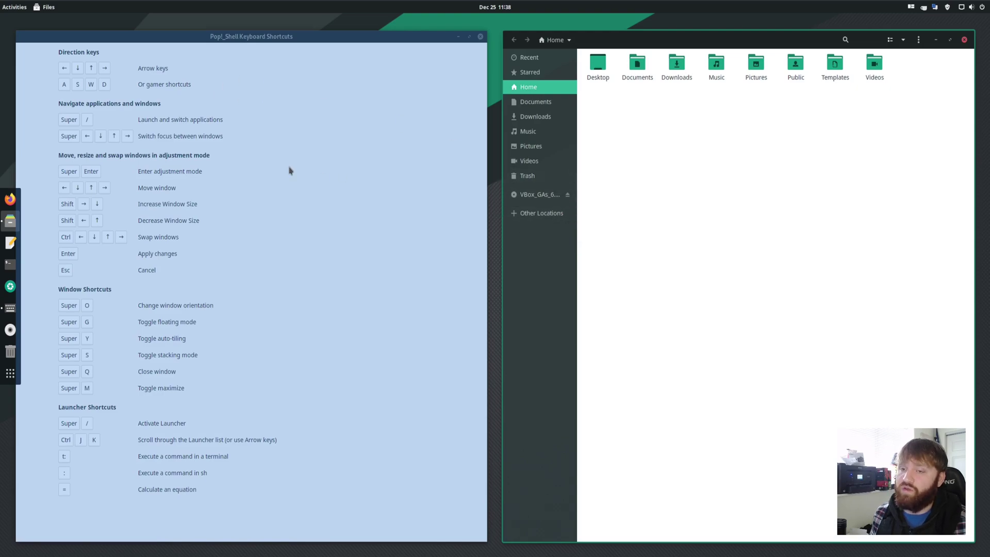
pyautogui.click(331, 200)
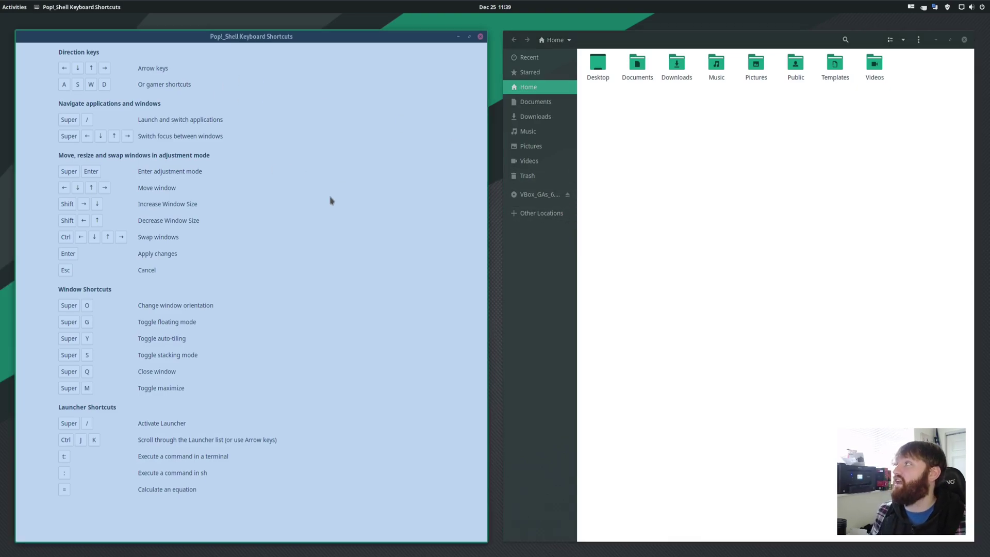
pyautogui.hotkey('ctrl', 'Right')
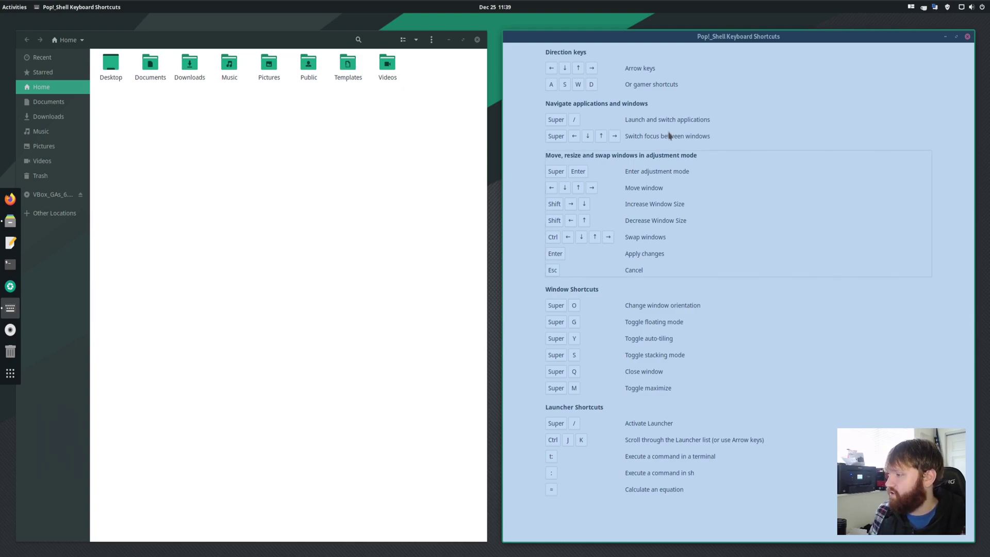
# Apply the adjustment with Enter, then toggle auto-tiling with Super+Y
pyautogui.press('Return')
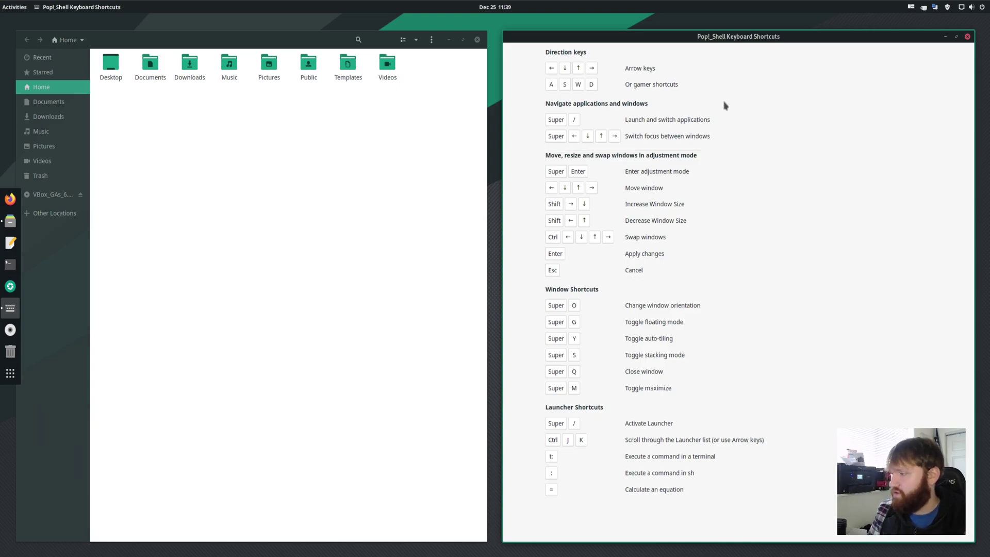
pyautogui.press('super+y')
pyautogui.press('super+y')
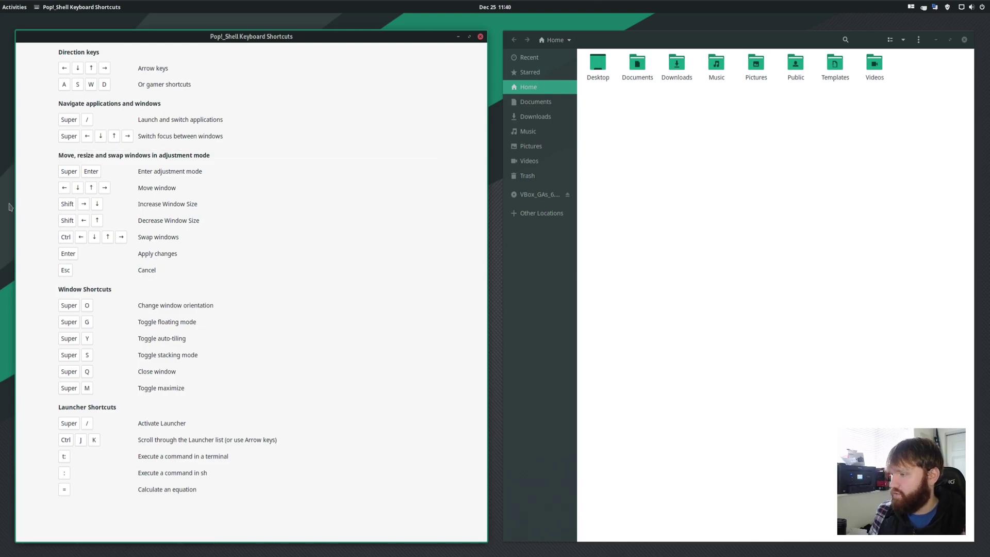
# Launch Text Editor from the Super+/ launcher, then move the Keyboard Shortcuts window to the bottom tile
pyautogui.press('super+slash')
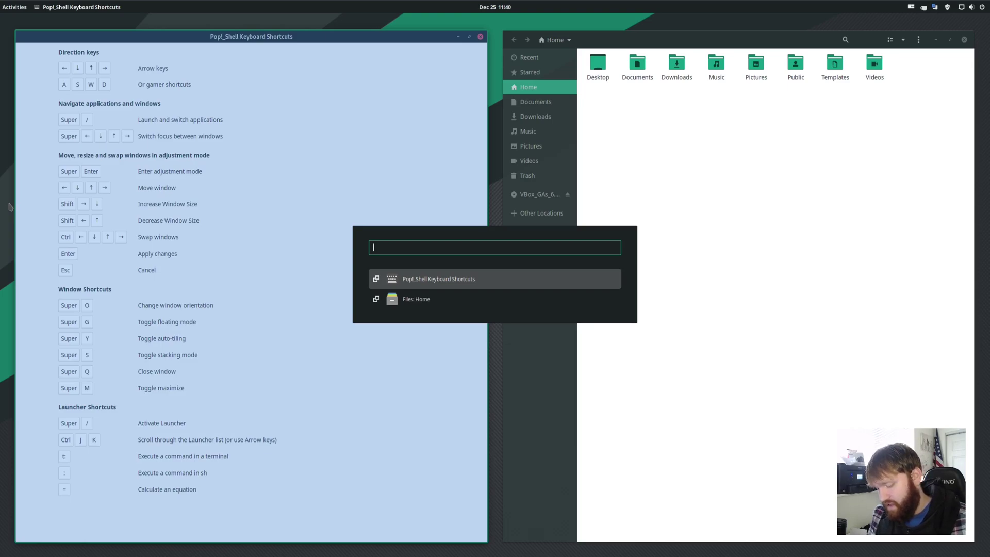
pyautogui.write('tex')
pyautogui.press('Down')
pyautogui.press('Return')
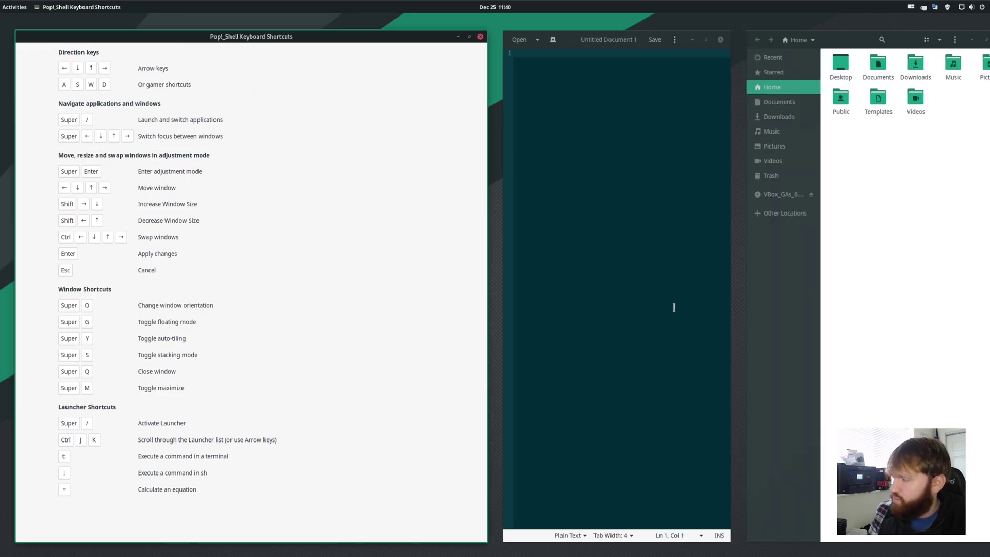
pyautogui.press('super+o')
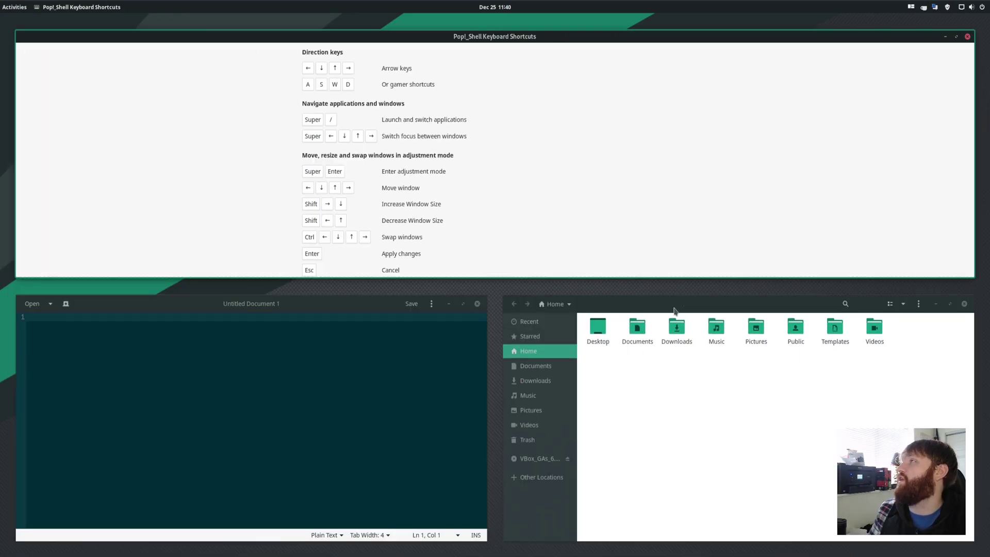
pyautogui.press('super+shift+Down')
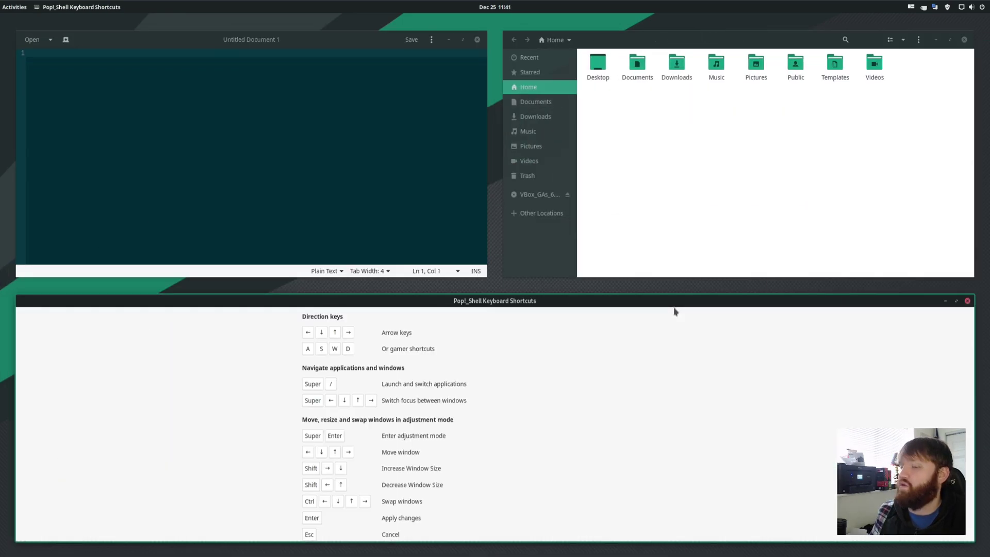
# Scroll the Keyboard Shortcuts window through the Window and Launcher shortcut sections
pyautogui.scroll(-1, 365, 470)
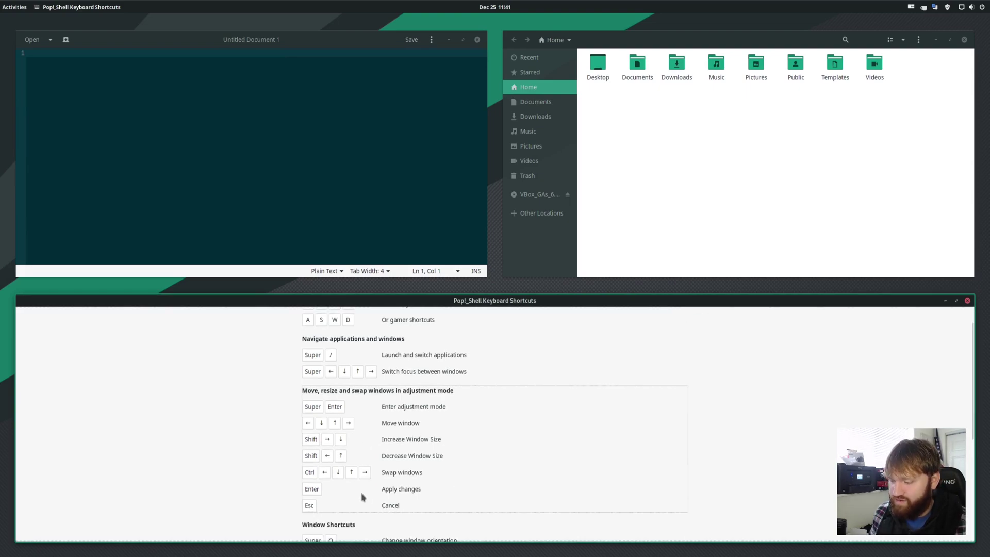
pyautogui.scroll(-5, 365, 497)
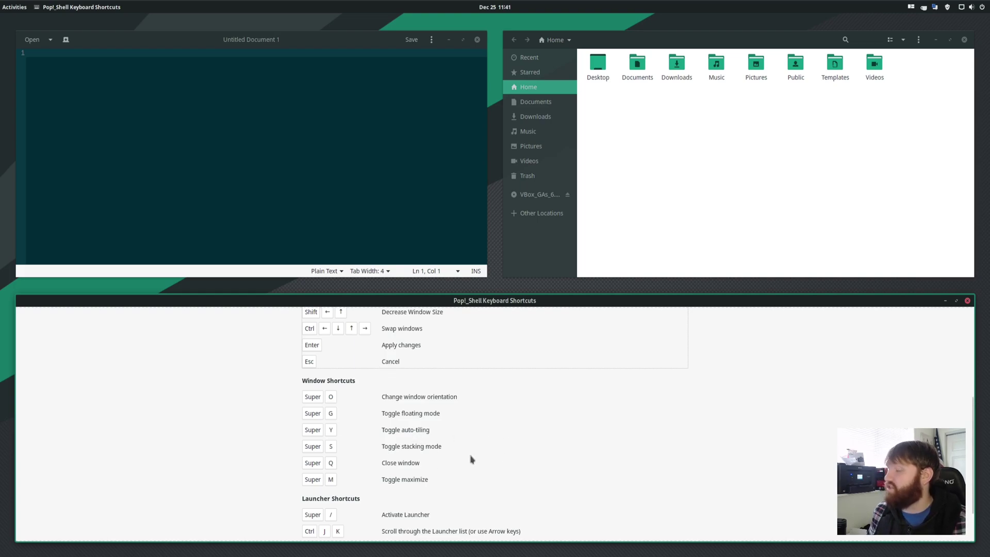
pyautogui.scroll(-2, 471, 457)
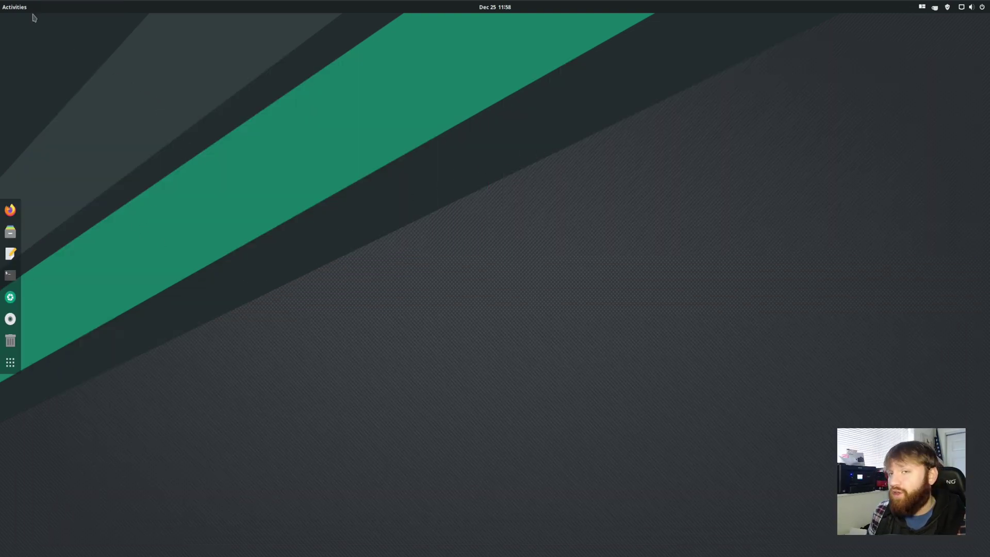
pyautogui.click(15, 8)
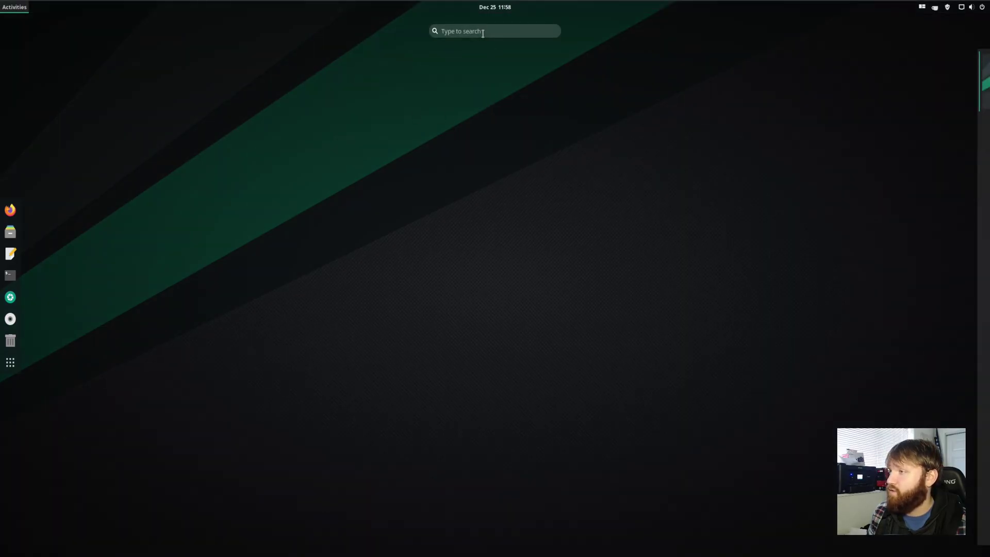
pyautogui.write('ext')
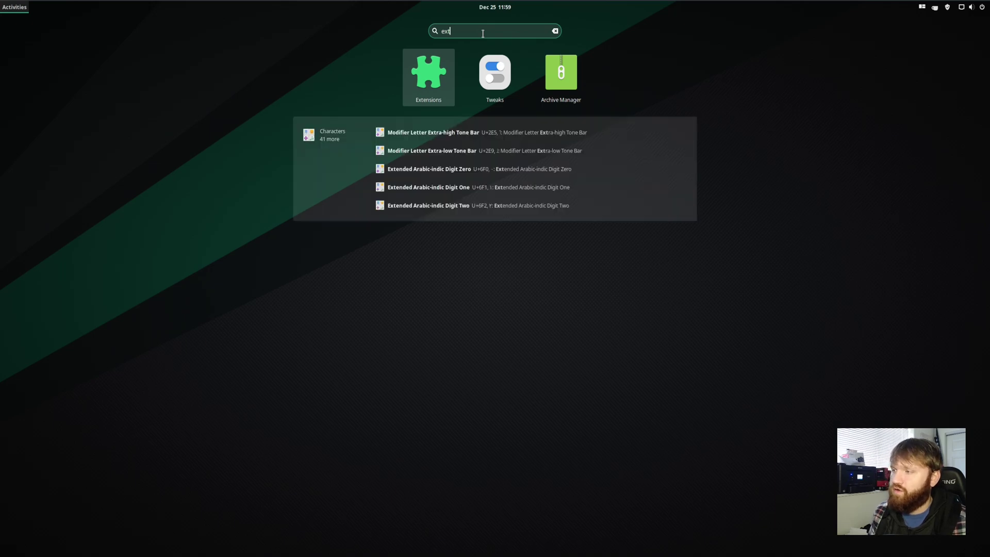
pyautogui.press('Tab')
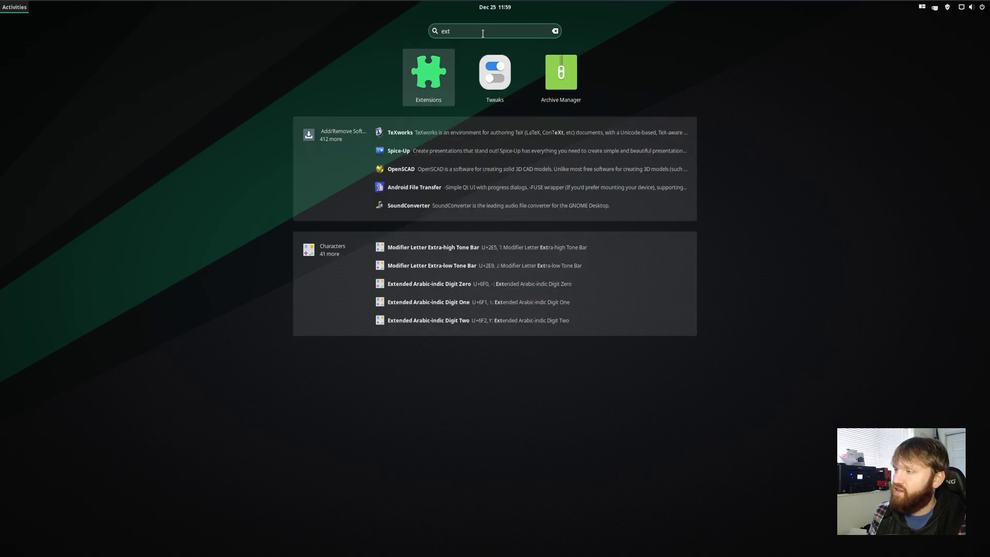
pyautogui.press('Tab')
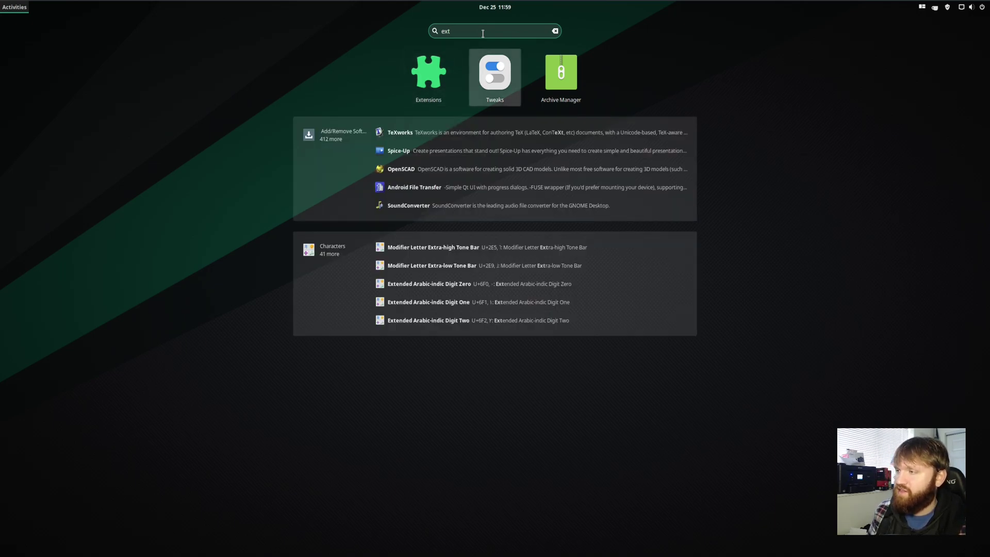
pyautogui.press('Return')
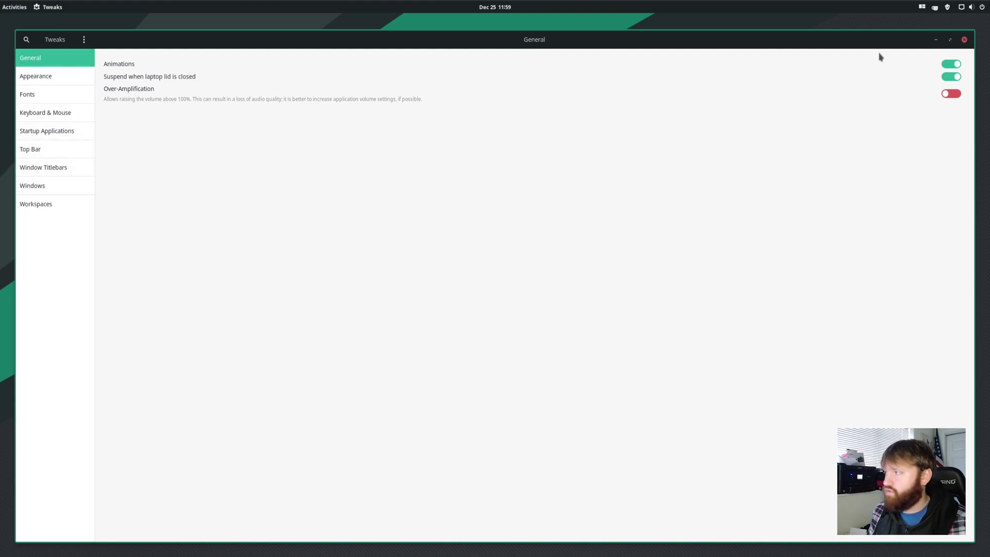
# Close the Tweaks window and launch the Extensions app from the Activities search
pyautogui.click(963, 40)
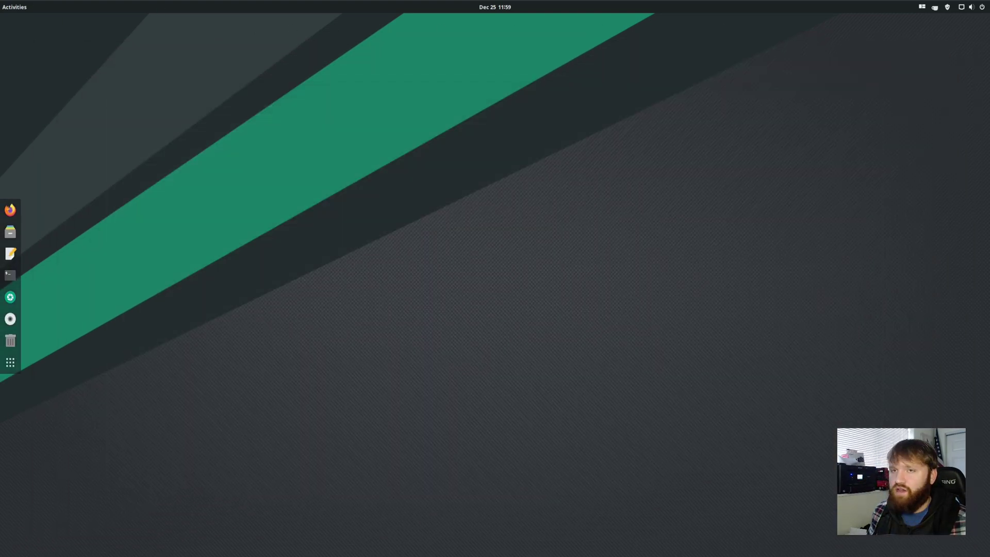
pyautogui.click(15, 9)
pyautogui.write('exten')
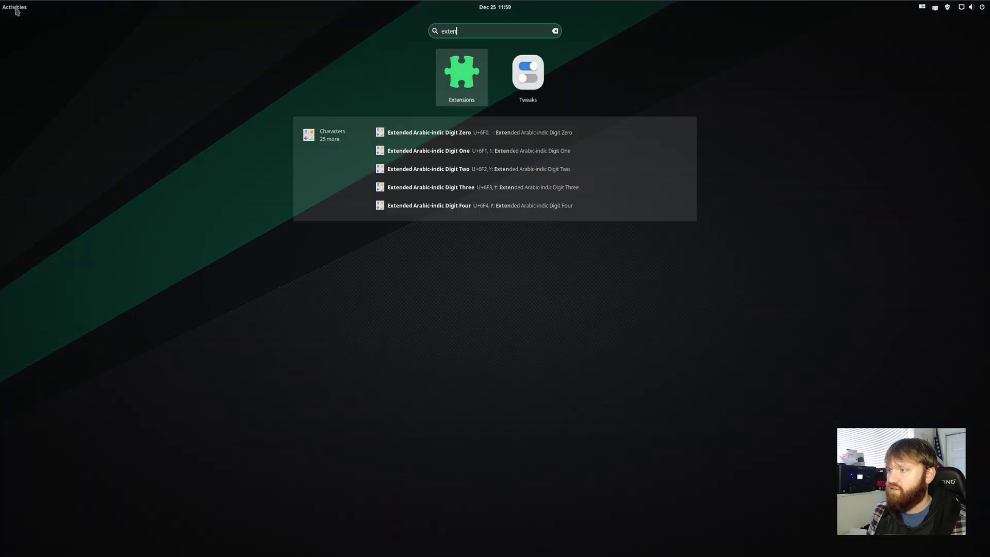
pyautogui.press('Return')
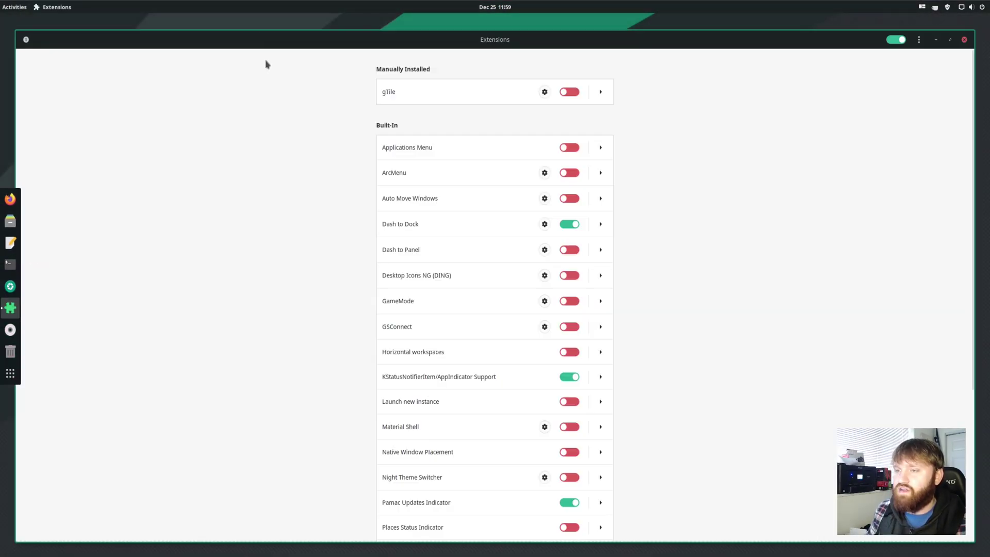
# Open Pop Shell's settings from its gear icon and place the dialog left of the extension list
pyautogui.scroll(-3, 515, 366)
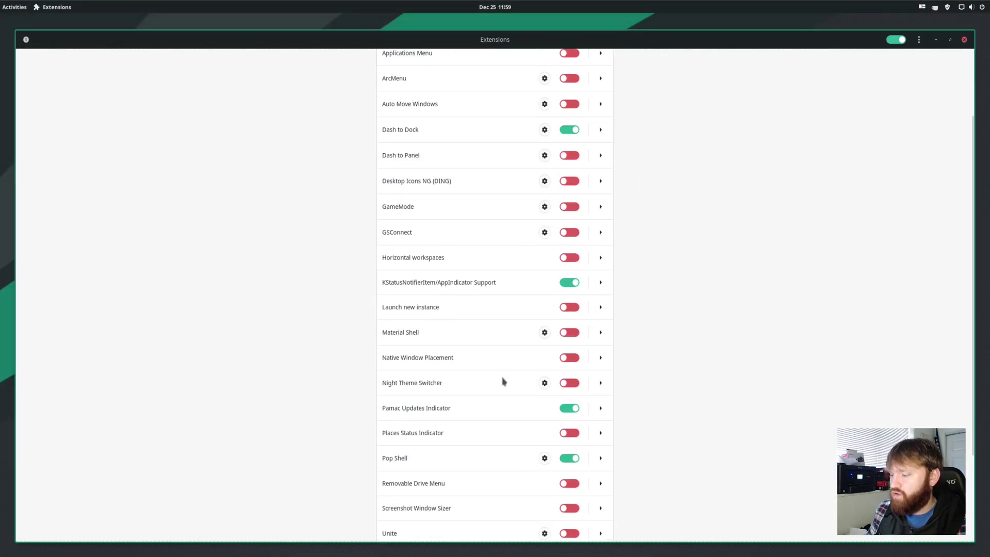
pyautogui.scroll(-4, 426, 397)
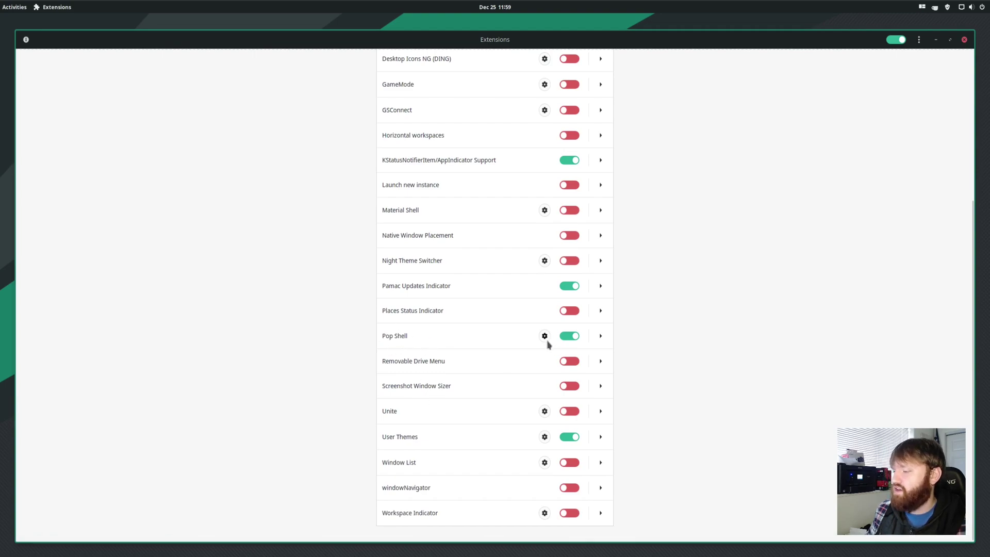
pyautogui.click(545, 336)
pyautogui.moveTo(69, 24); pyautogui.dragTo(220, 146)
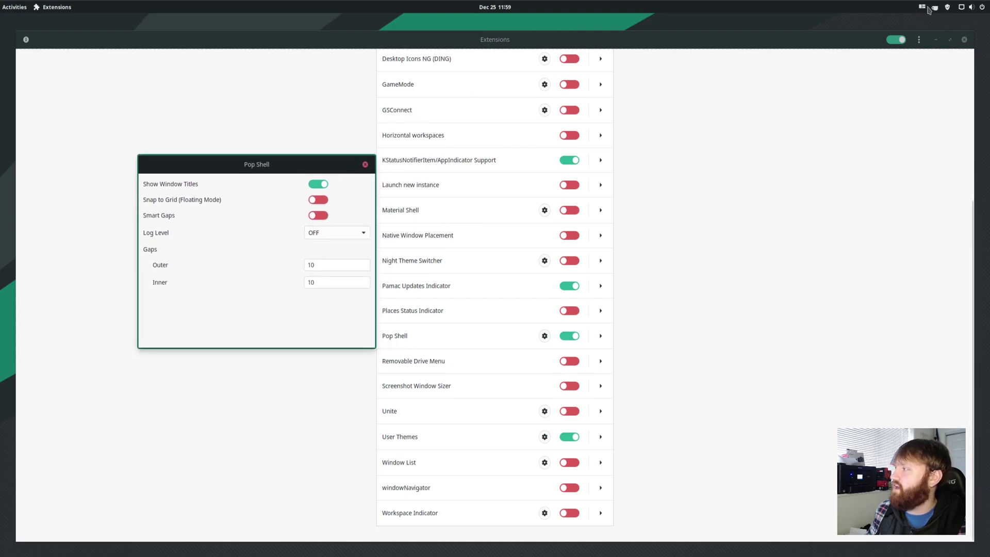
# Open and close the Pop Shell tray menu, then nudge the settings dialog up and right
pyautogui.click(922, 6)
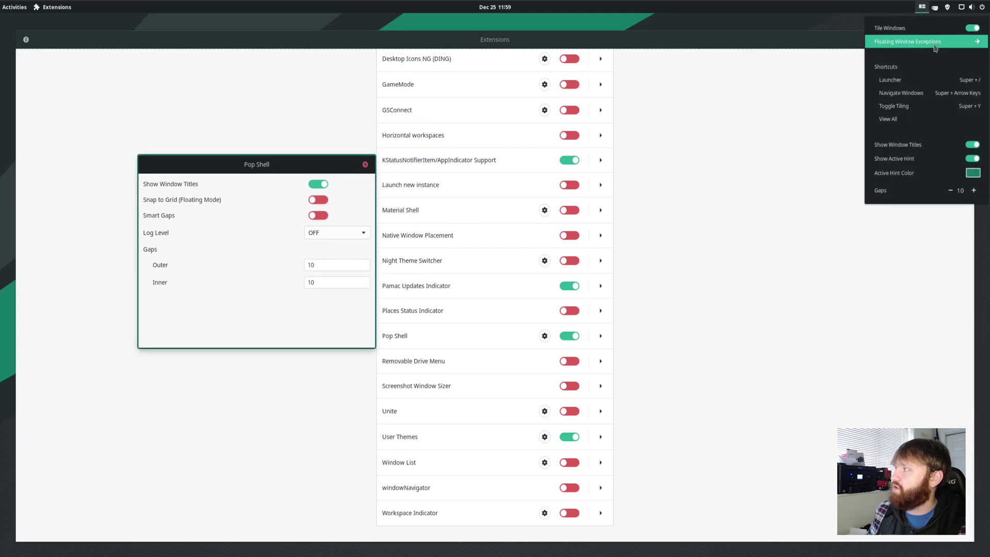
pyautogui.click(258, 173)
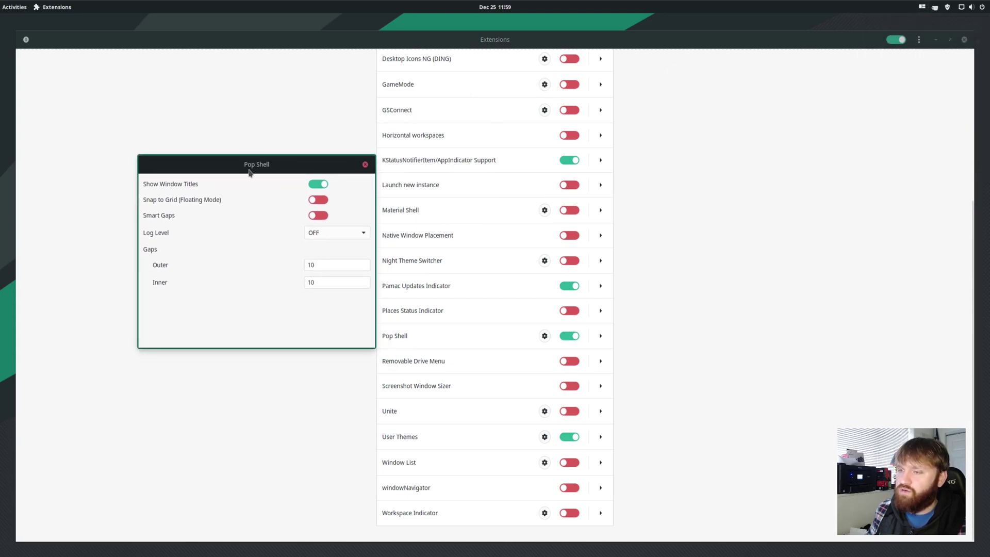
pyautogui.moveTo(249, 163); pyautogui.dragTo(275, 117)
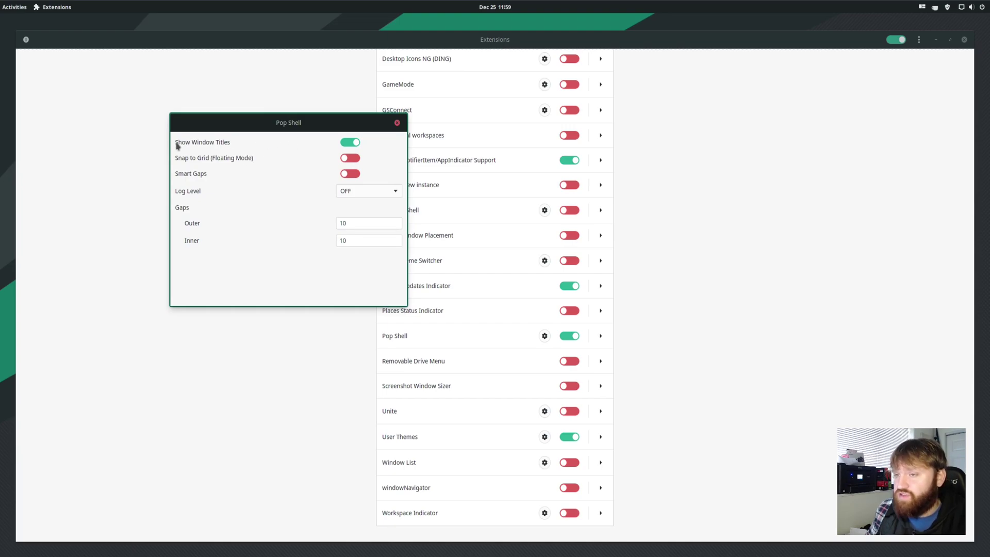
# Toggle Show Window Titles off and back on, then close the Pop Shell settings dialog
pyautogui.click(353, 147)
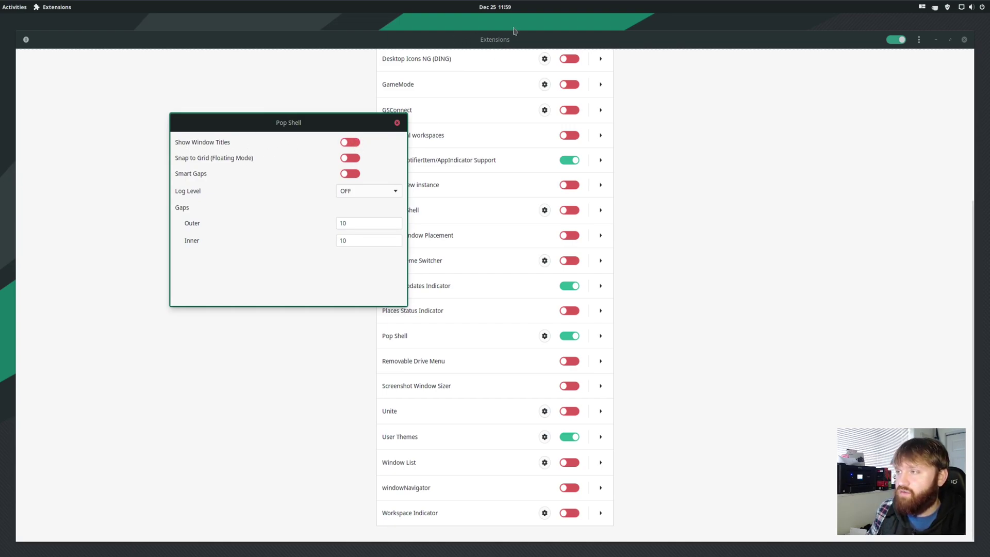
pyautogui.click(349, 146)
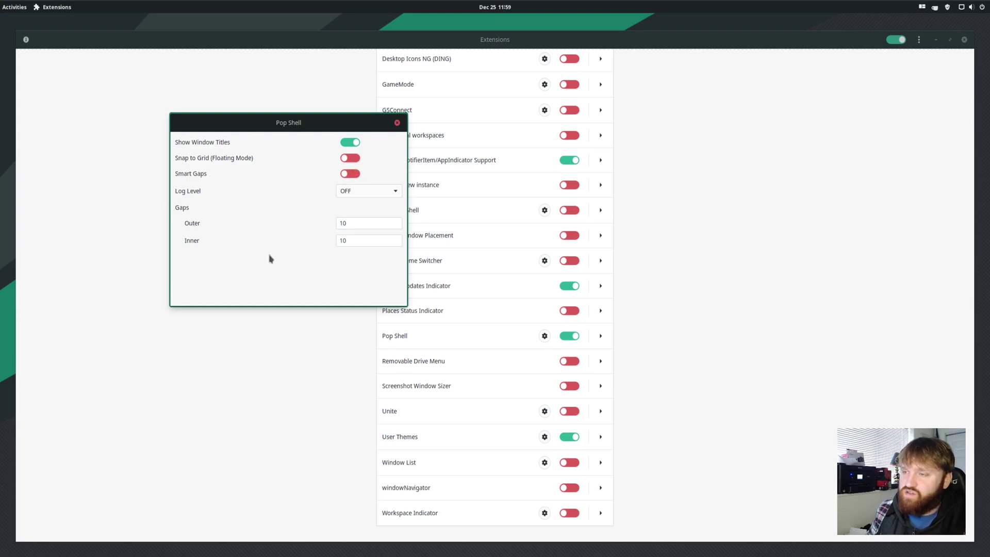
pyautogui.click(397, 124)
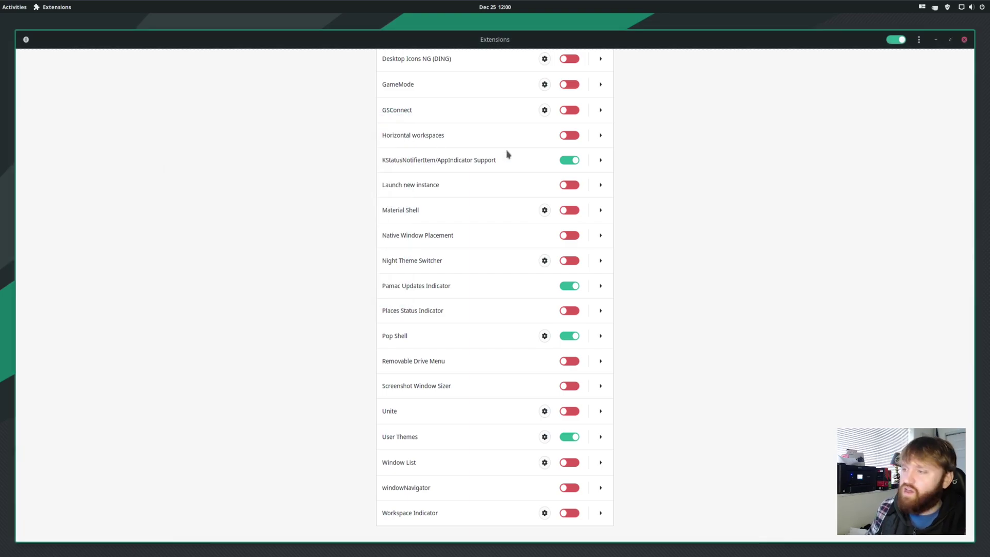
# Close Extensions, check Tile Windows in the Pop Shell top-bar menu, then dismiss the menu
pyautogui.click(964, 40)
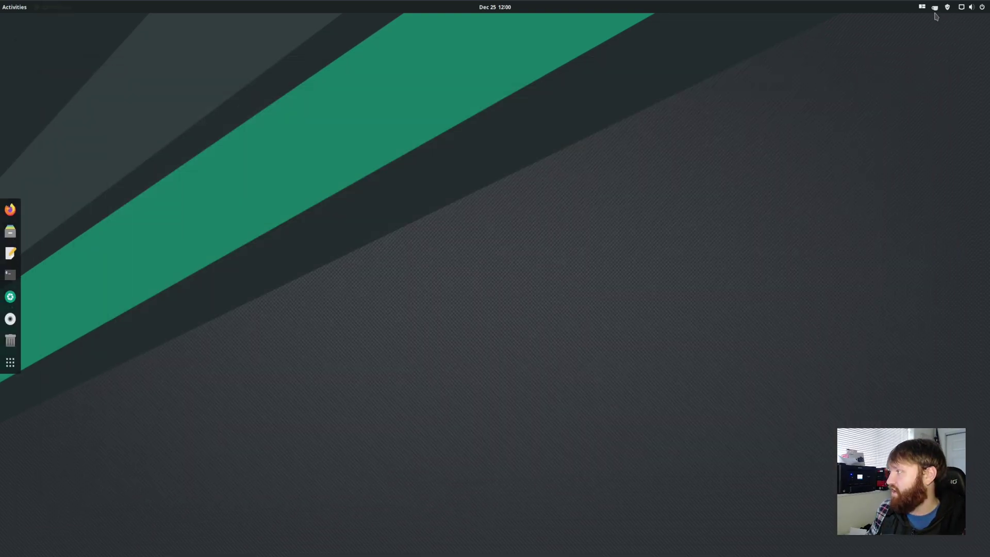
pyautogui.click(922, 7)
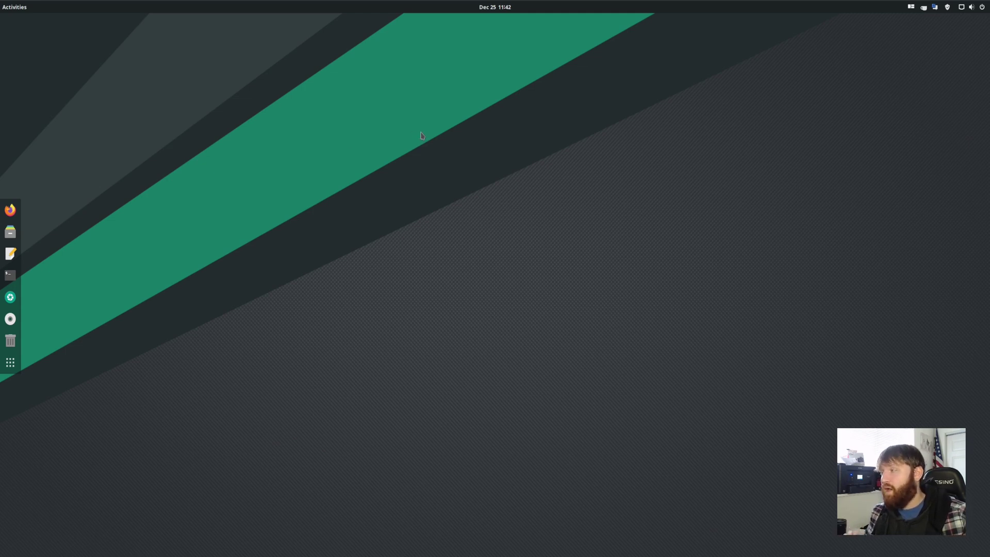
pyautogui.click(911, 6)
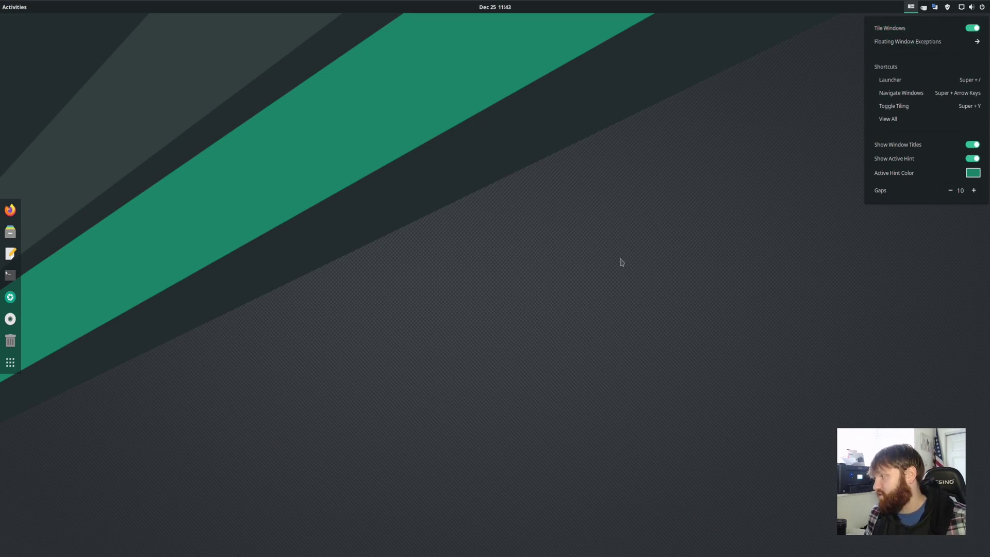
pyautogui.click(698, 236)
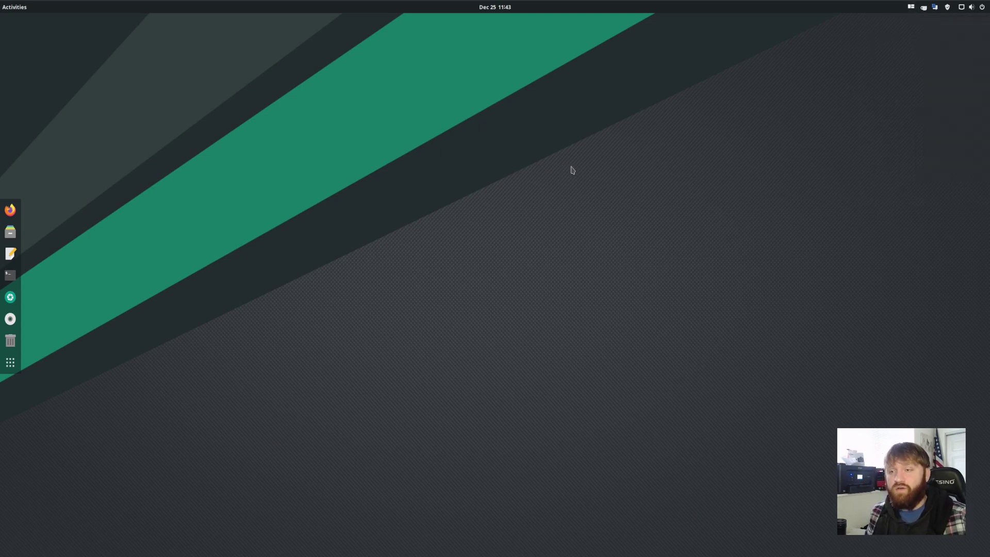